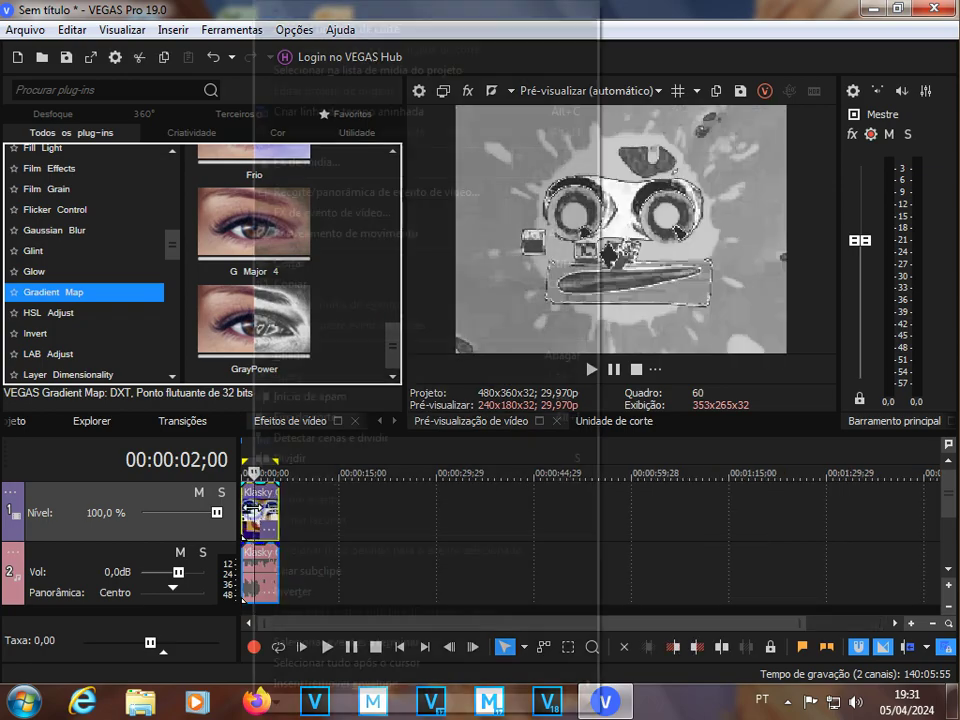
Examine the colour values of every control point in the video clip's GrayPower Gradient Map effect.
click(330, 210)
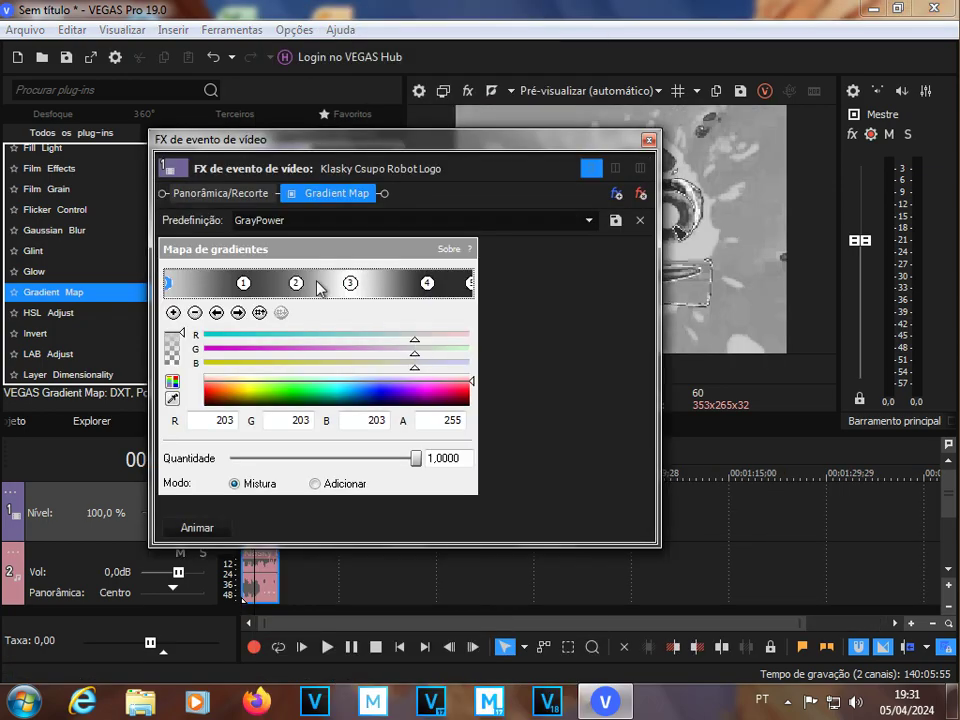
click(239, 314)
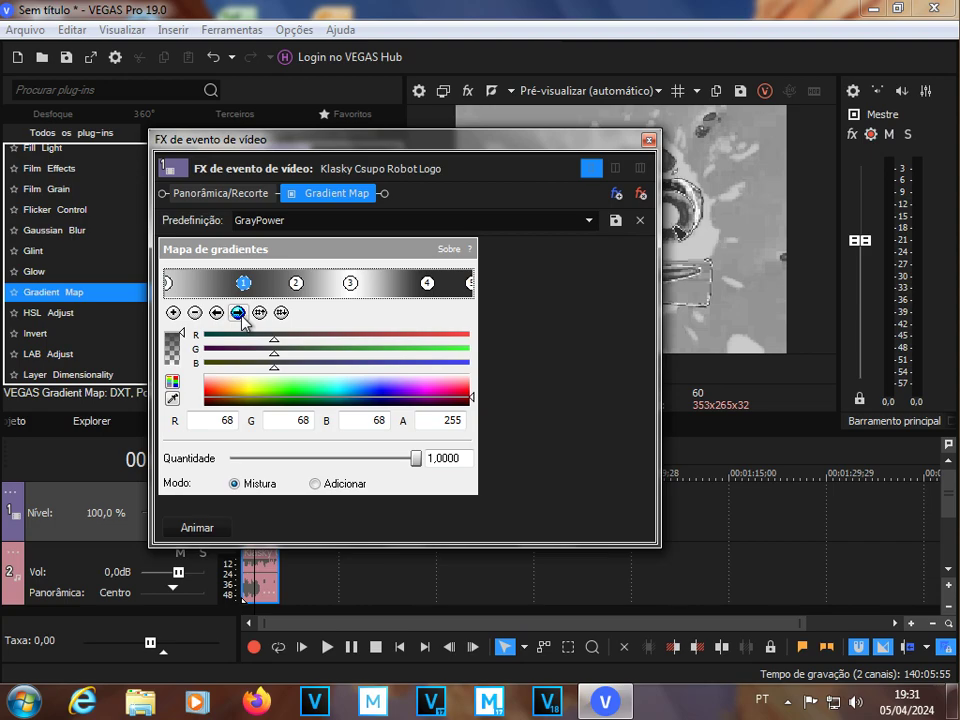
click(239, 314)
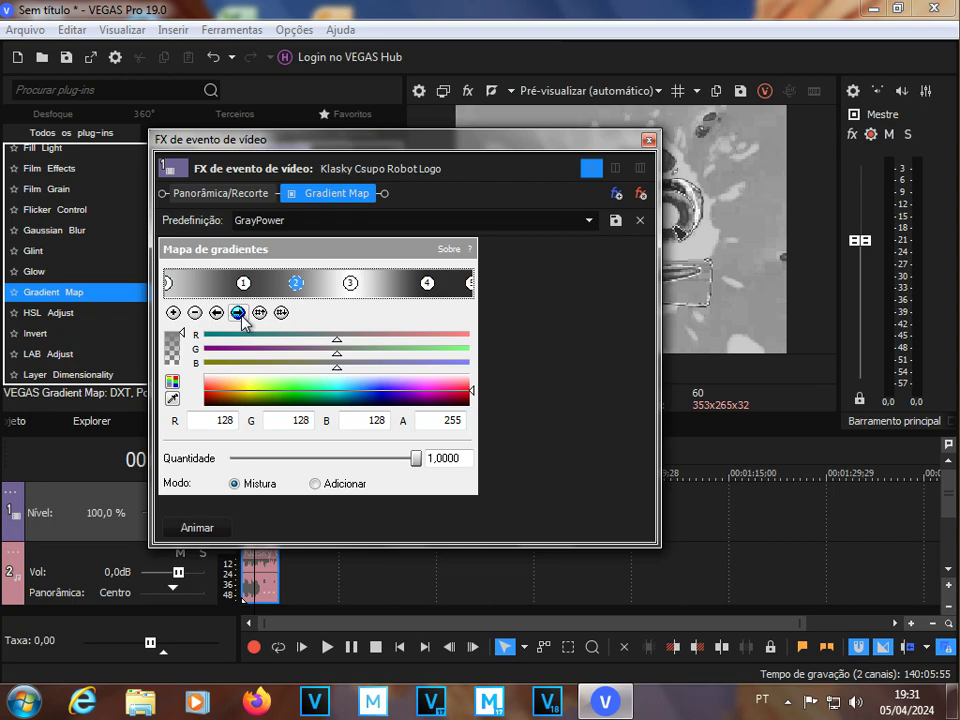
click(239, 314)
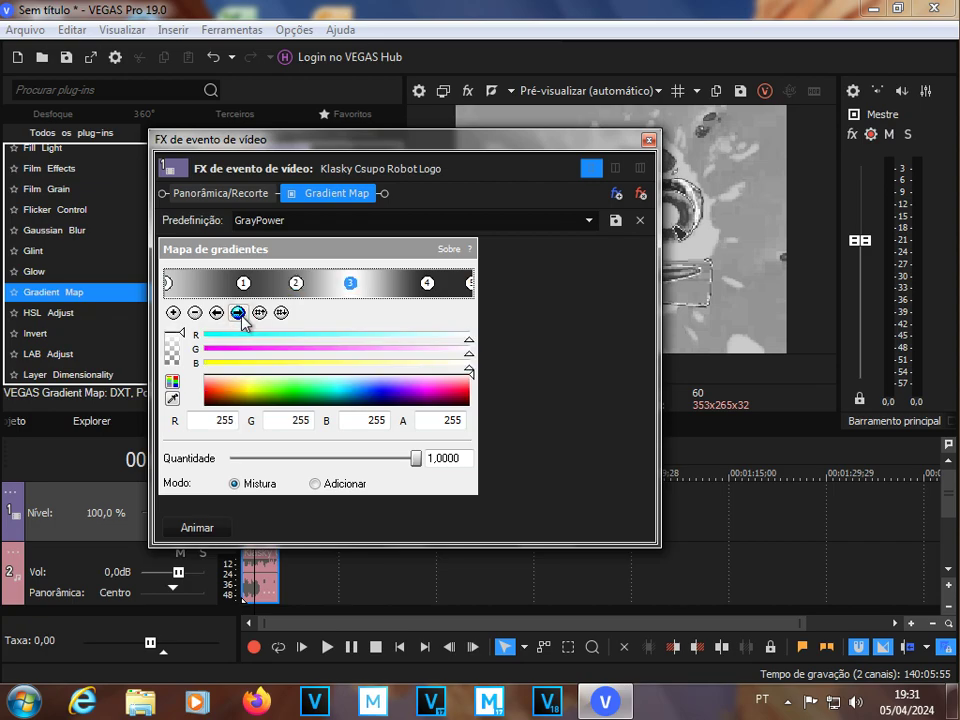
click(239, 314)
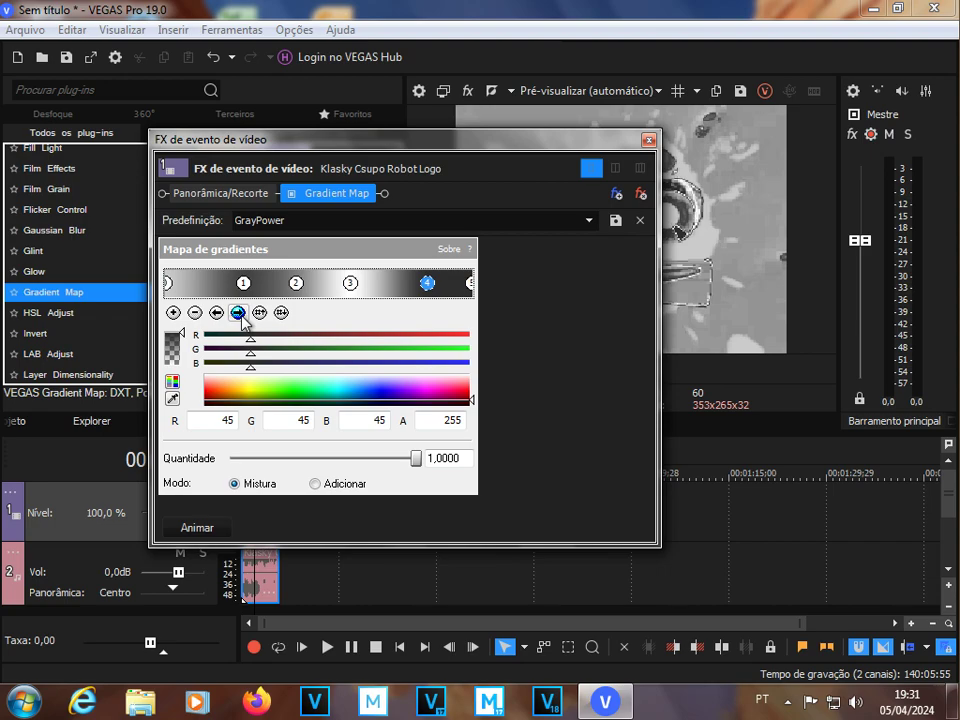
click(239, 313)
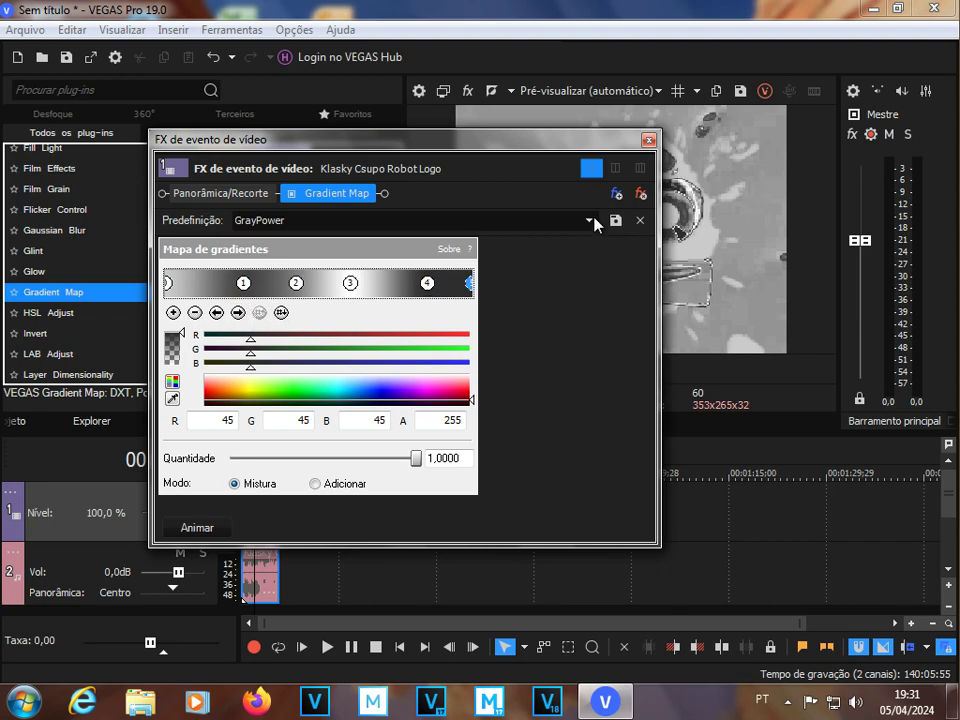
click(648, 140)
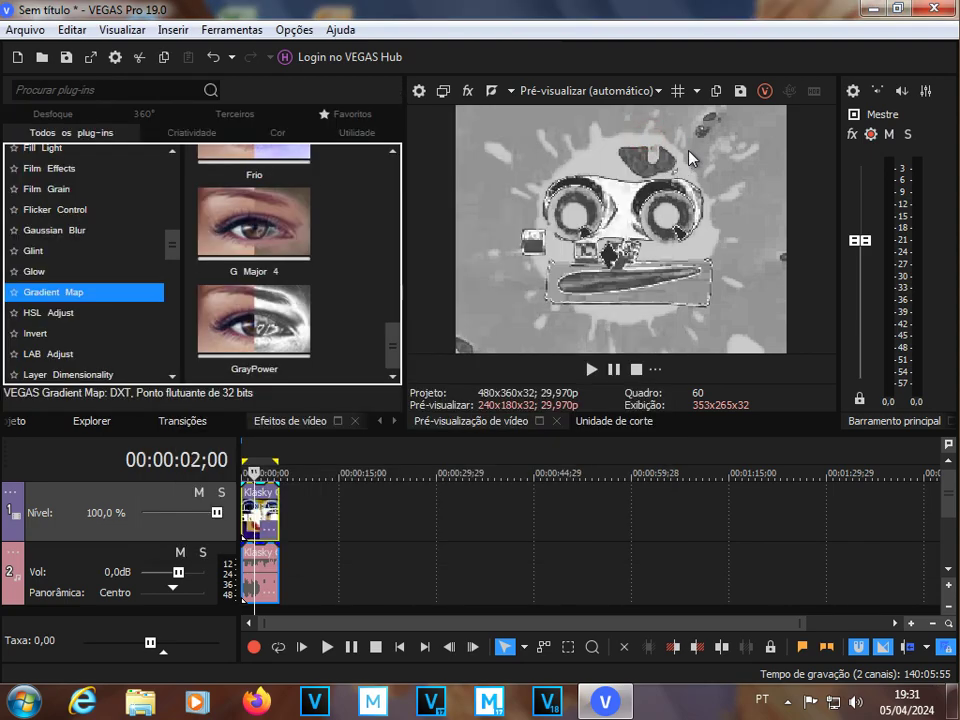
Switch to MAGIX Music Maker and create a new project.
click(874, 9)
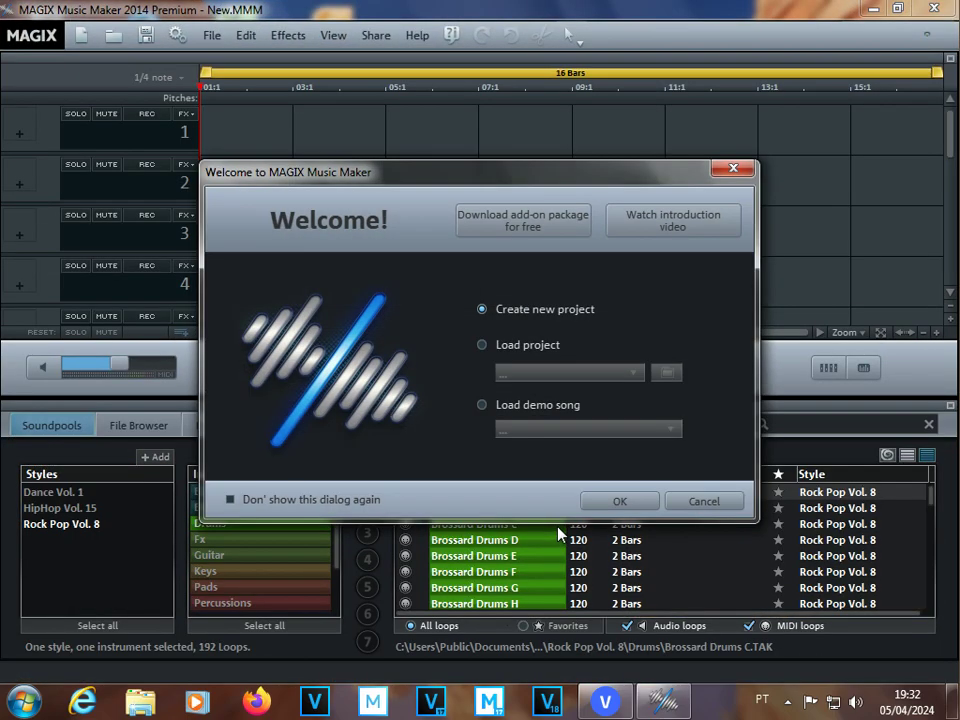
click(627, 509)
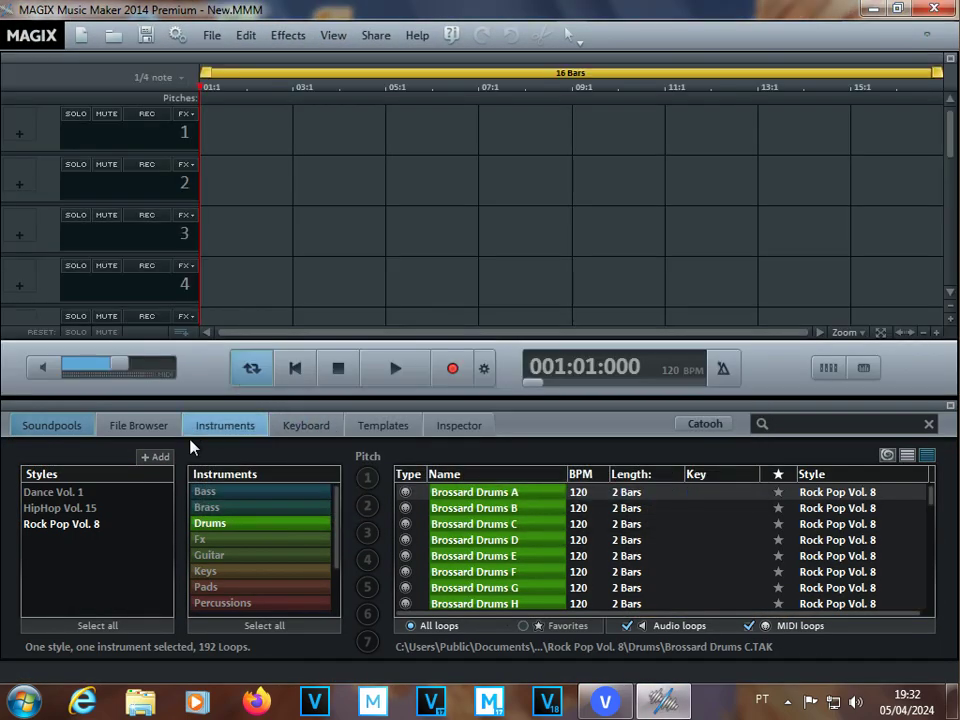
Set the Músicas folder as the MP3 collection and place Klasky Csupo.wav at the start of track 1.
click(160, 428)
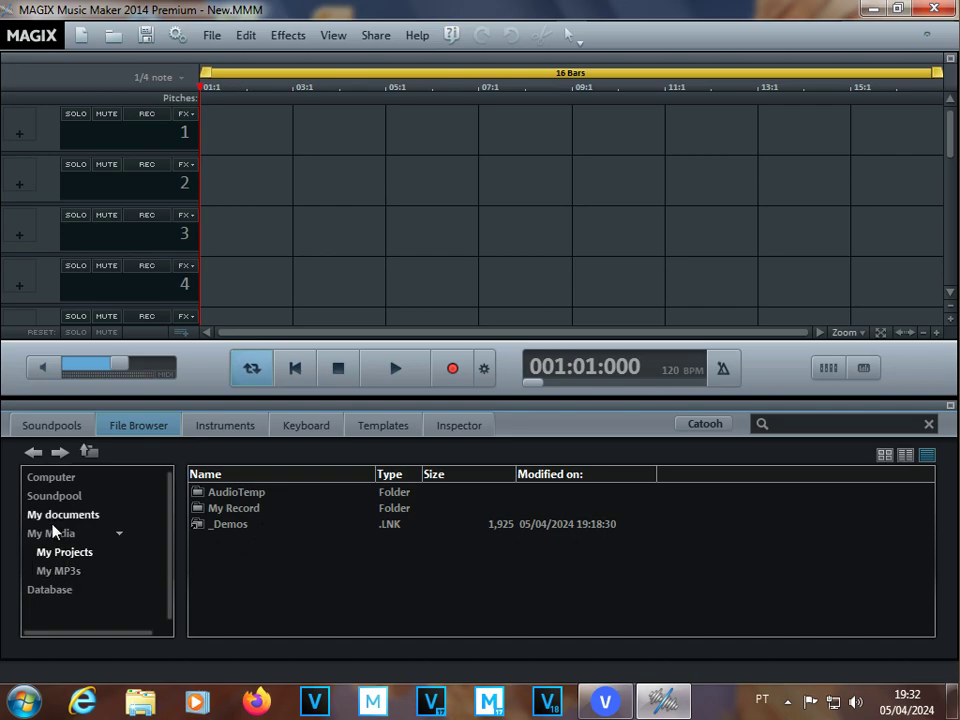
click(62, 571)
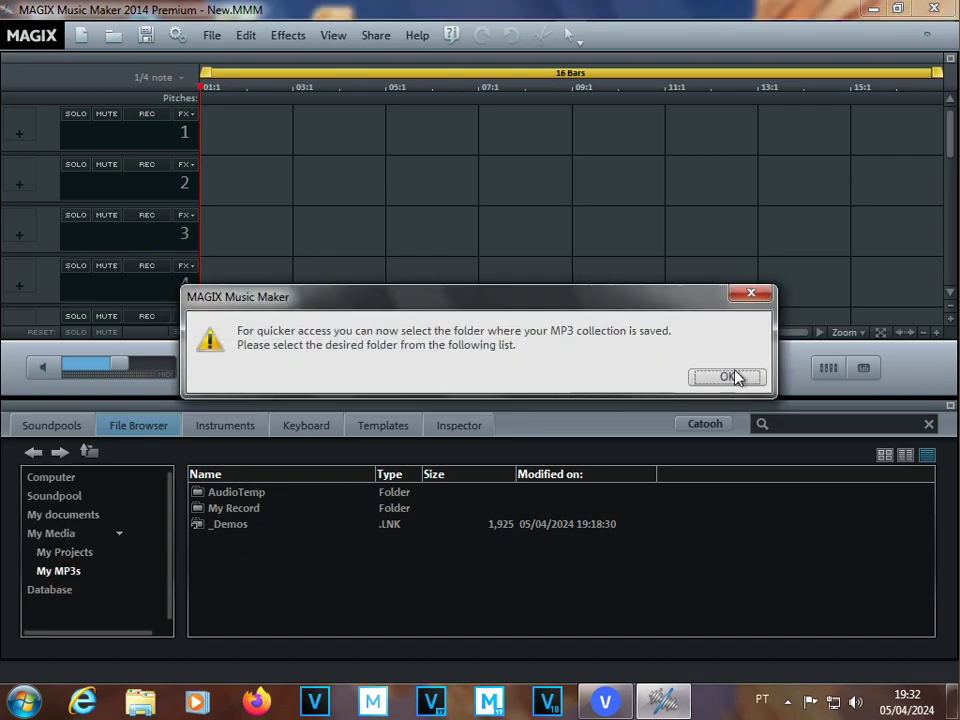
click(727, 377)
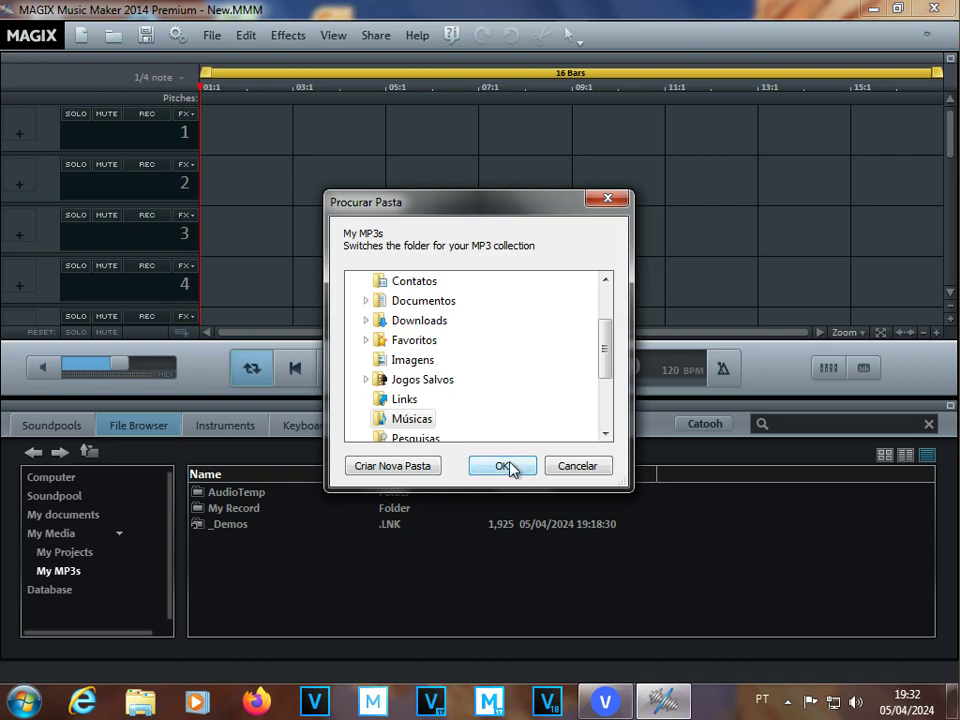
click(510, 466)
drag(236, 510, 255, 131)
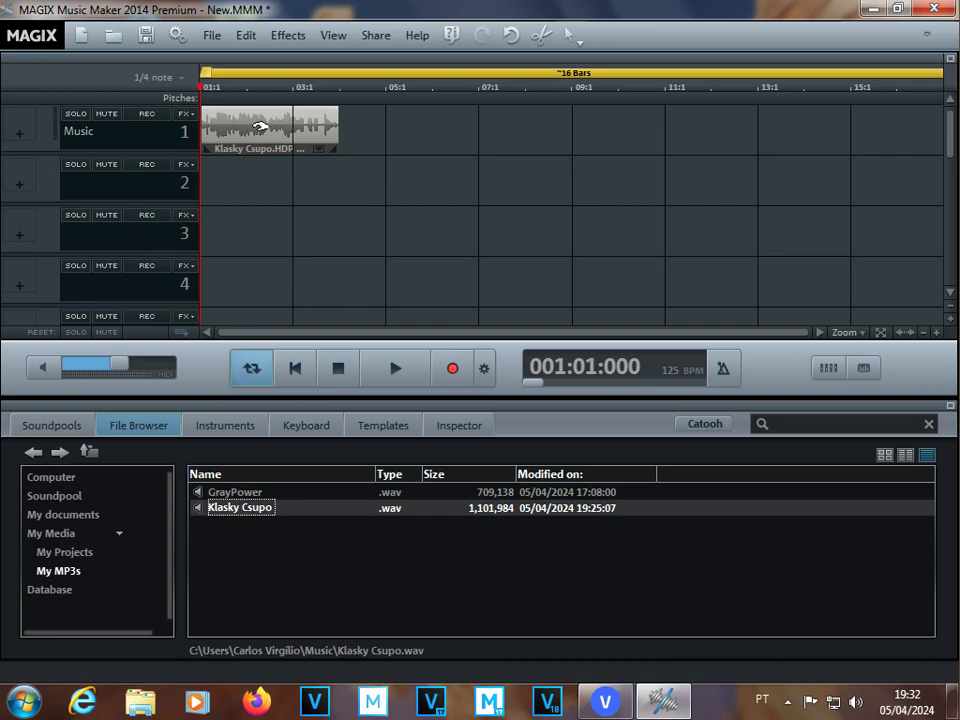
Apply the Vocoder effect to the Klasky Csupo clip with GrayPower.wav as the carrier, and preview the sound.
right_click(258, 127)
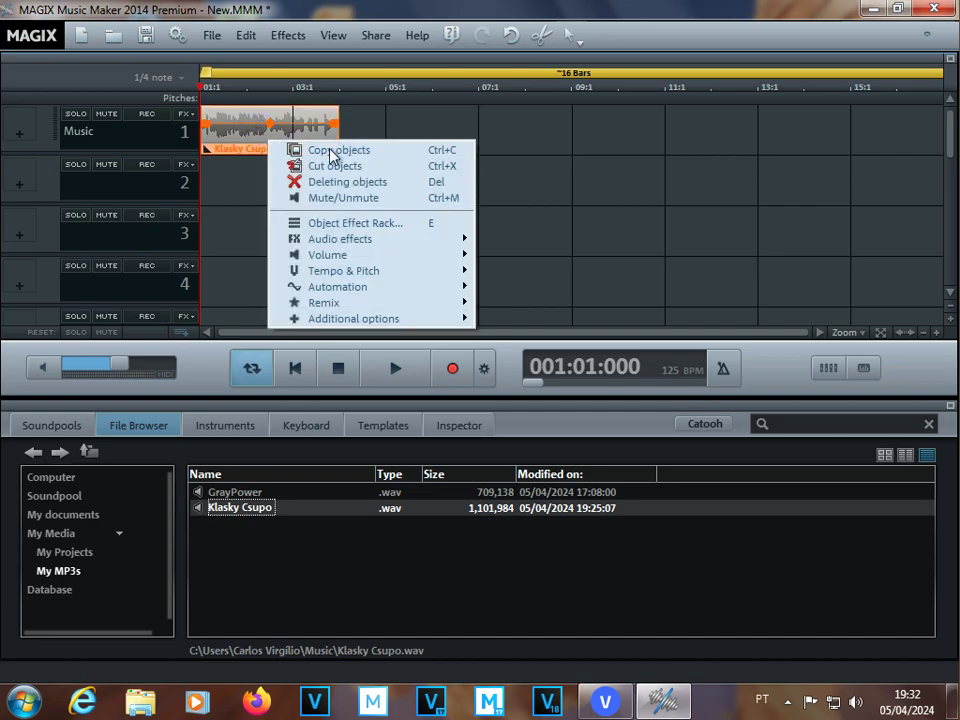
mouse_move(375, 242)
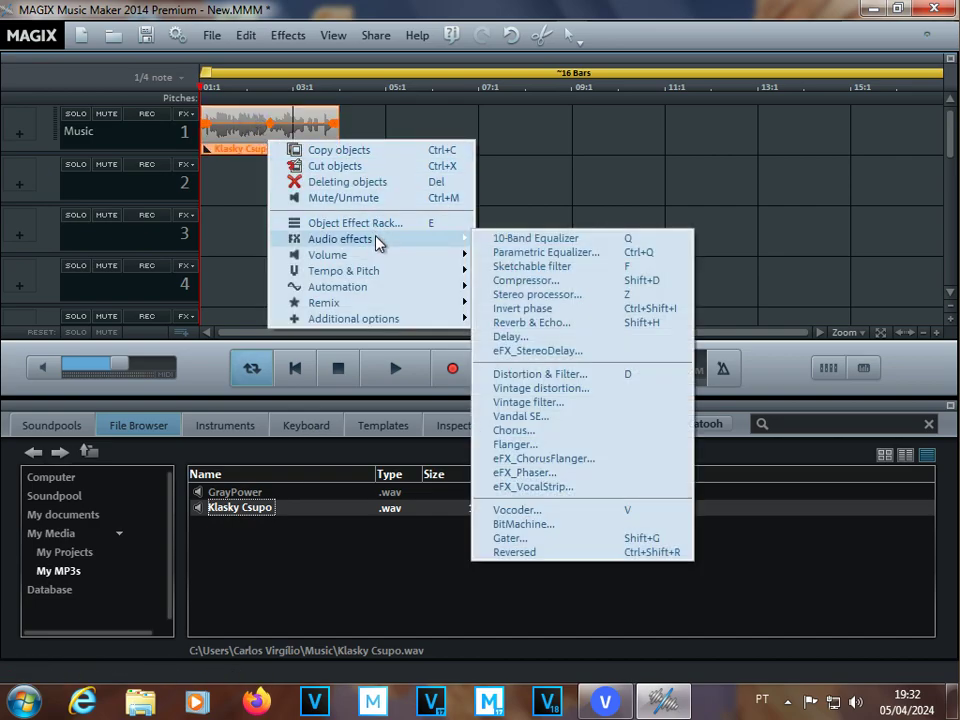
click(540, 510)
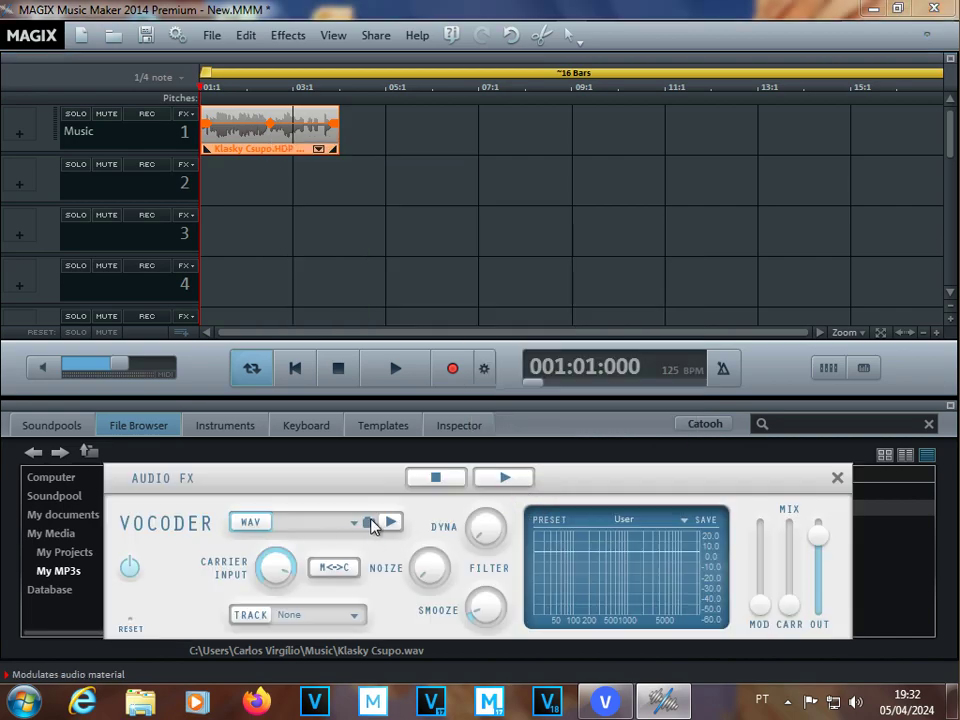
click(368, 523)
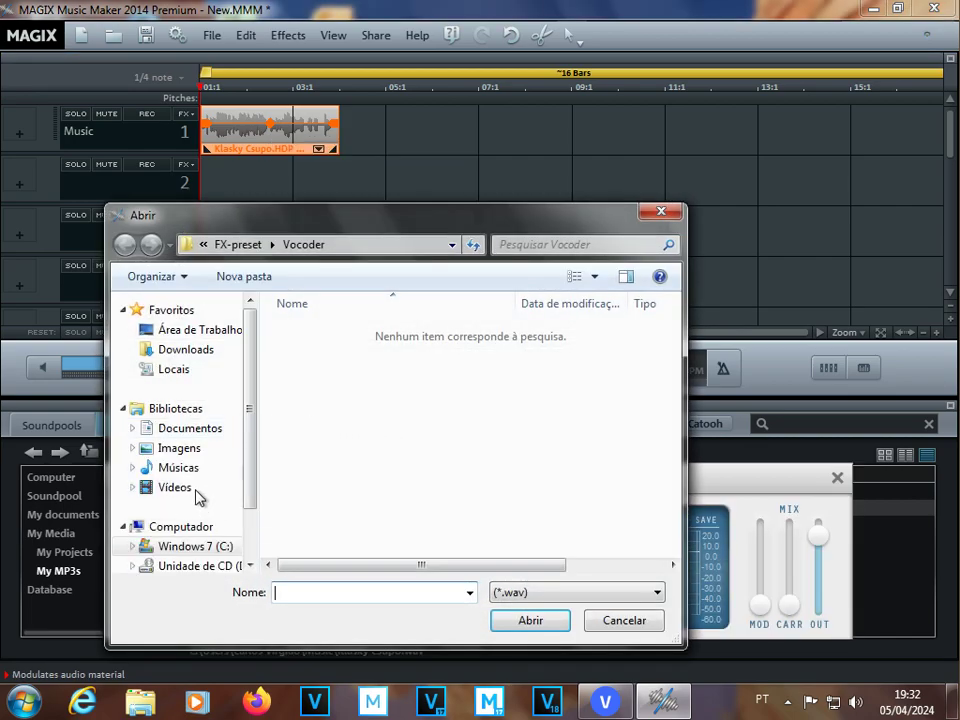
click(192, 473)
double_click(324, 400)
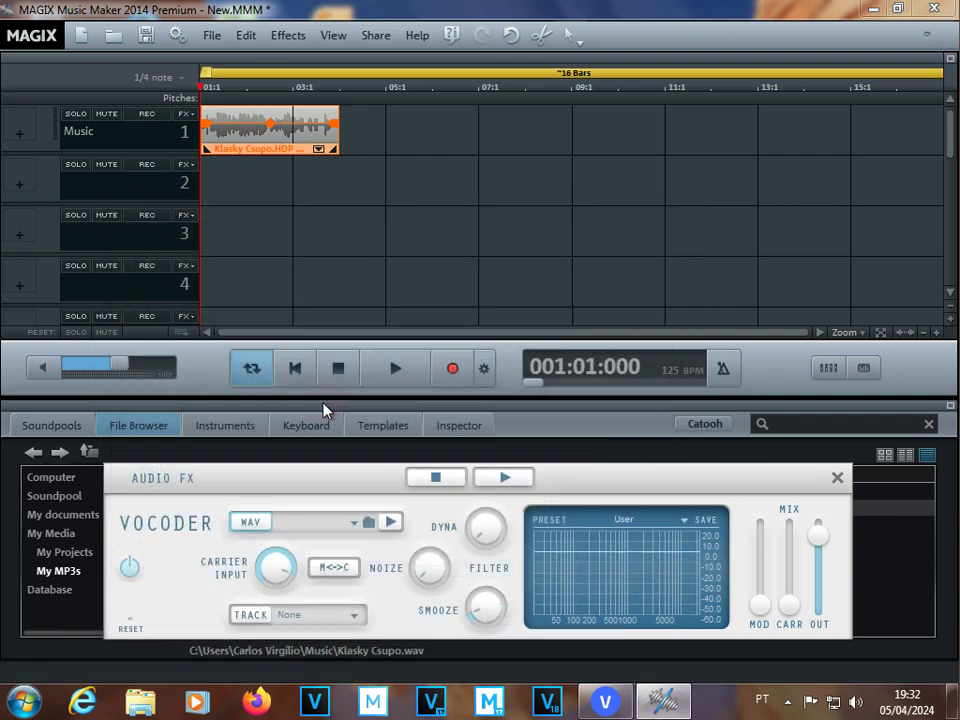
click(410, 368)
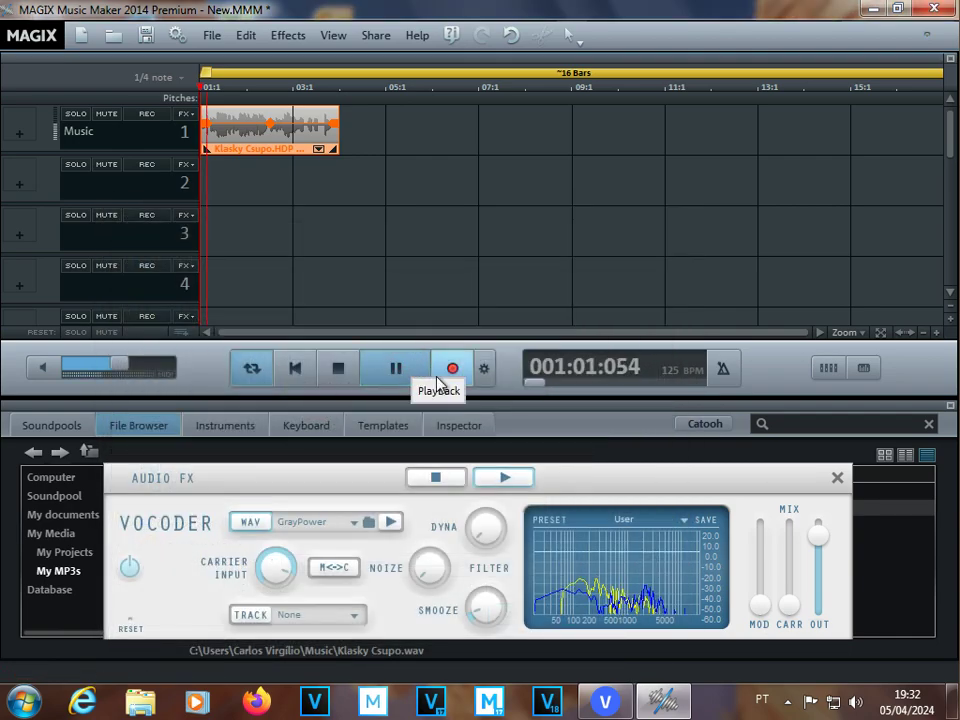
click(339, 369)
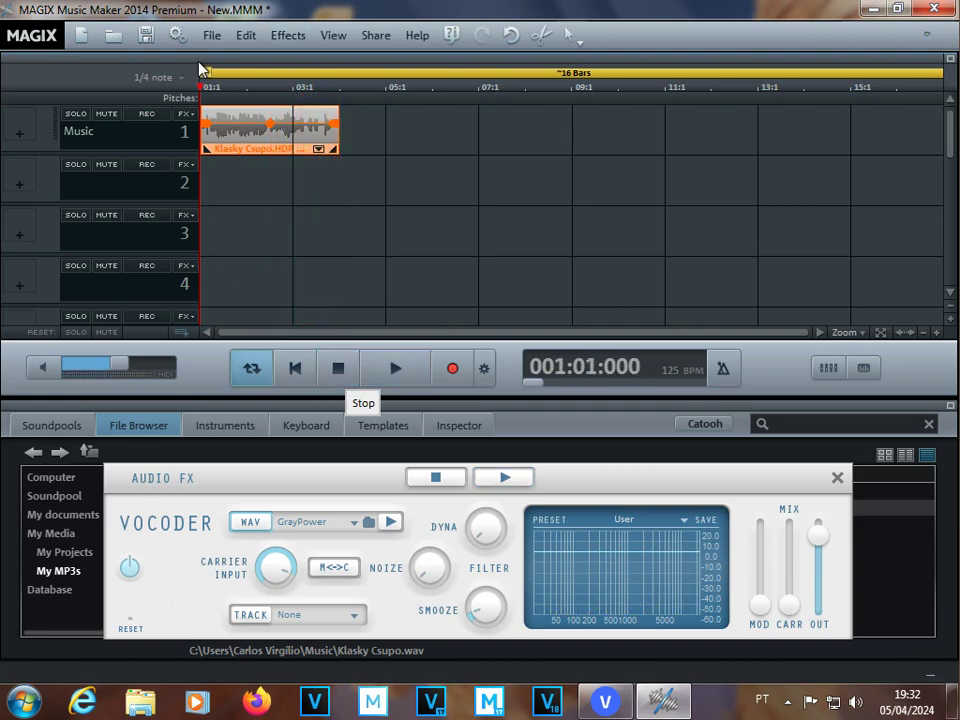
Export the project audio as a WAV file named Klasky Csupo in GrayPower.WAV.
click(212, 35)
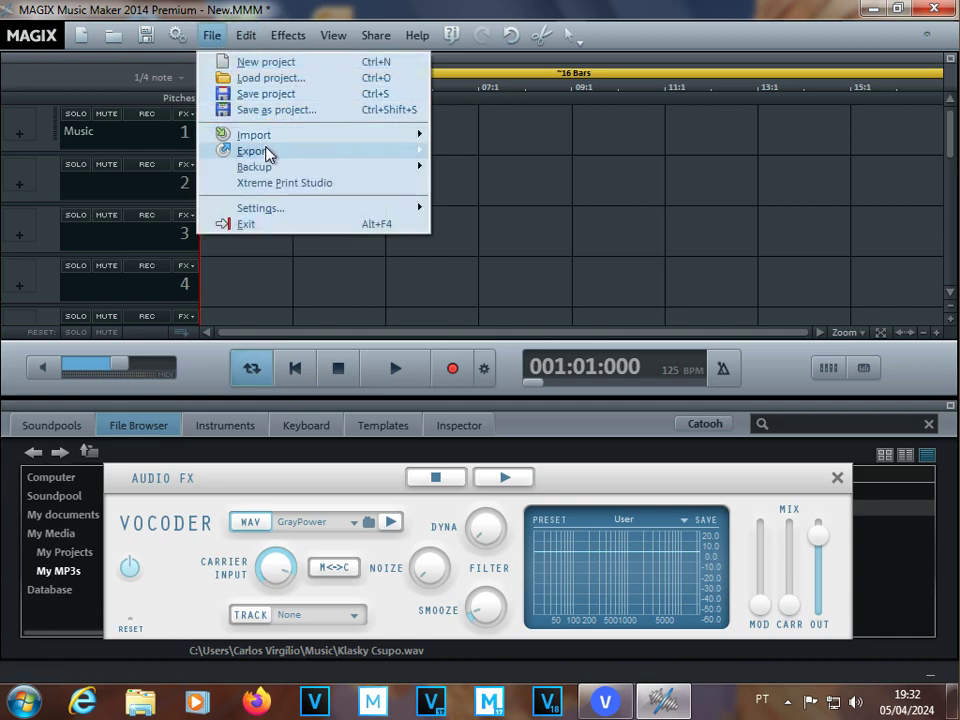
mouse_move(392, 152)
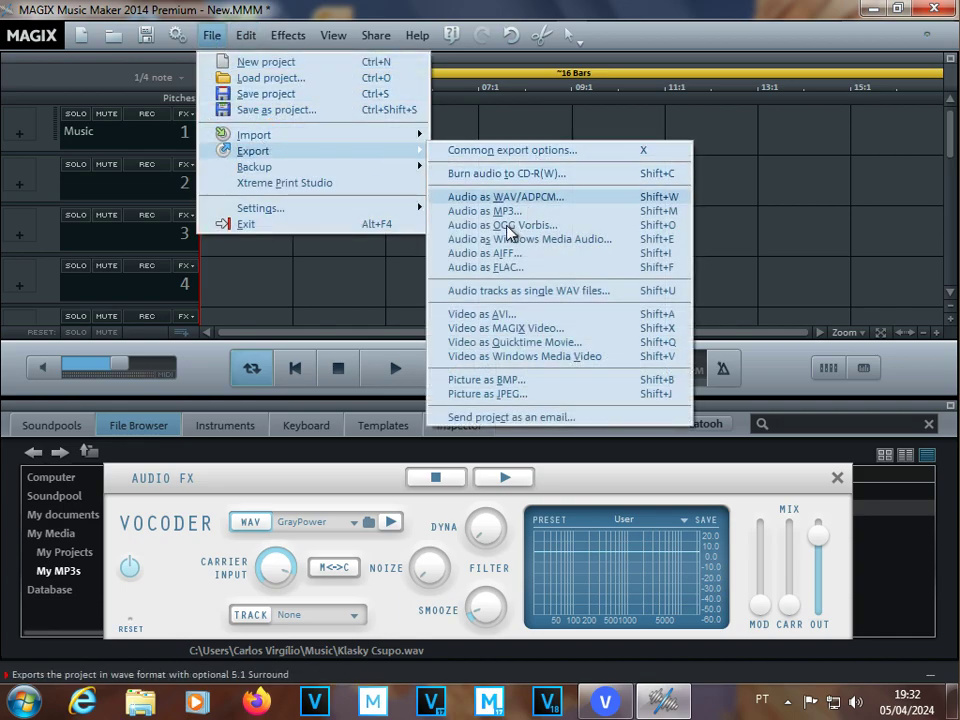
click(552, 197)
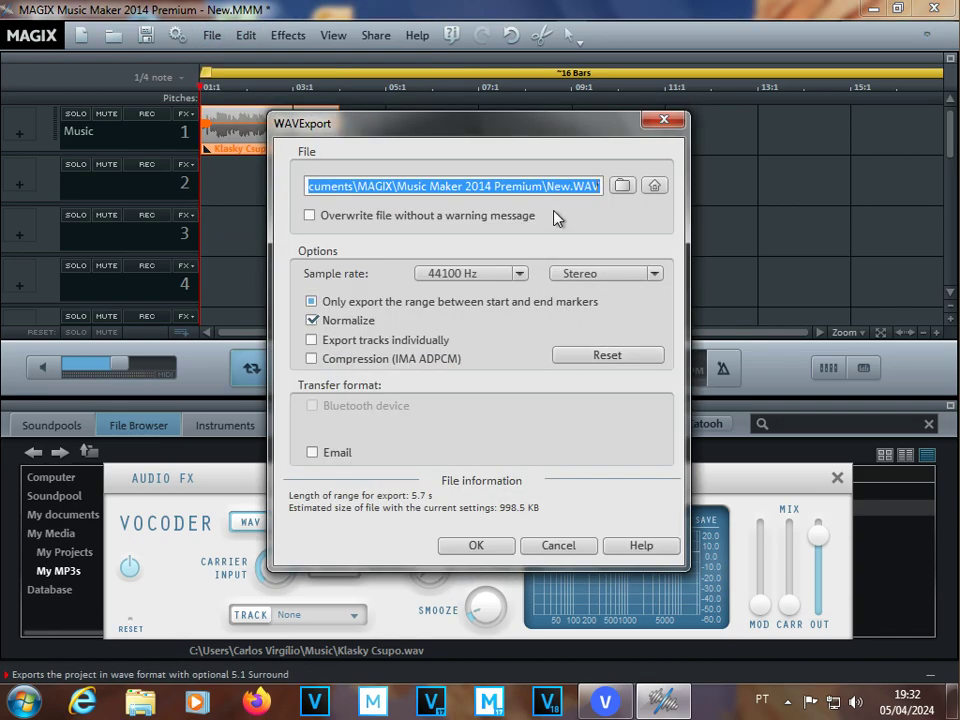
click(572, 188)
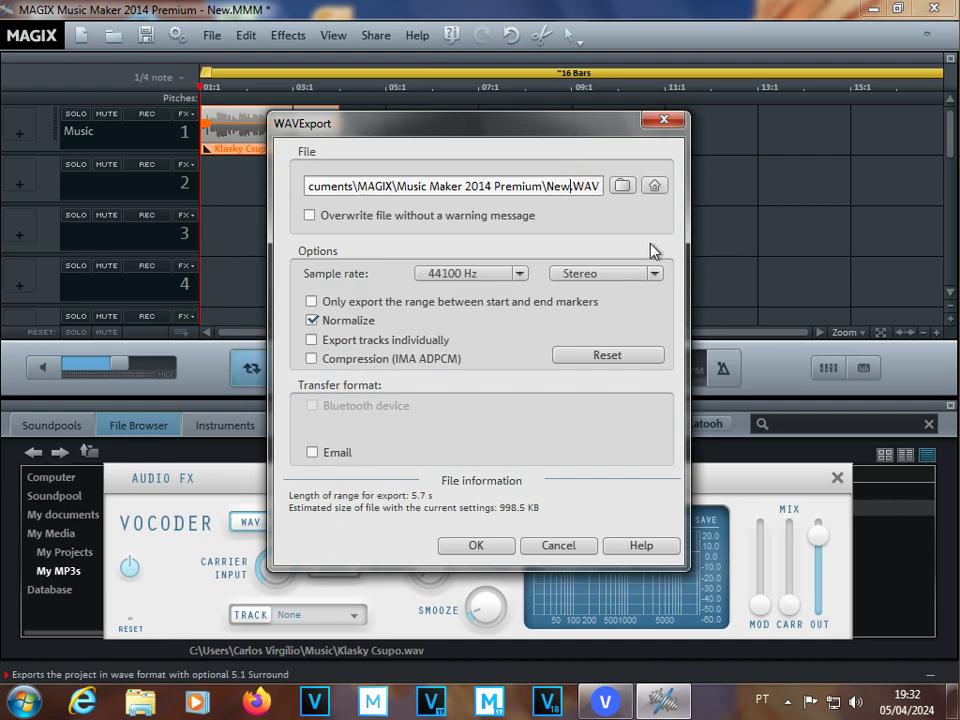
key(BackSpace)
key(BackSpace)
key(BackSpace)
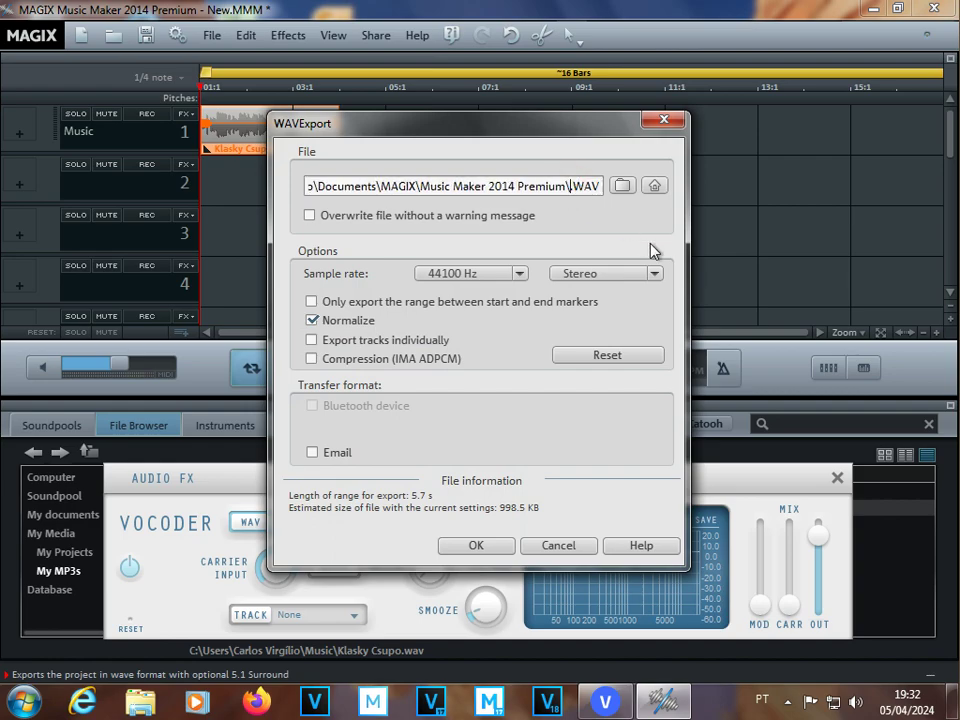
text(Klasky)
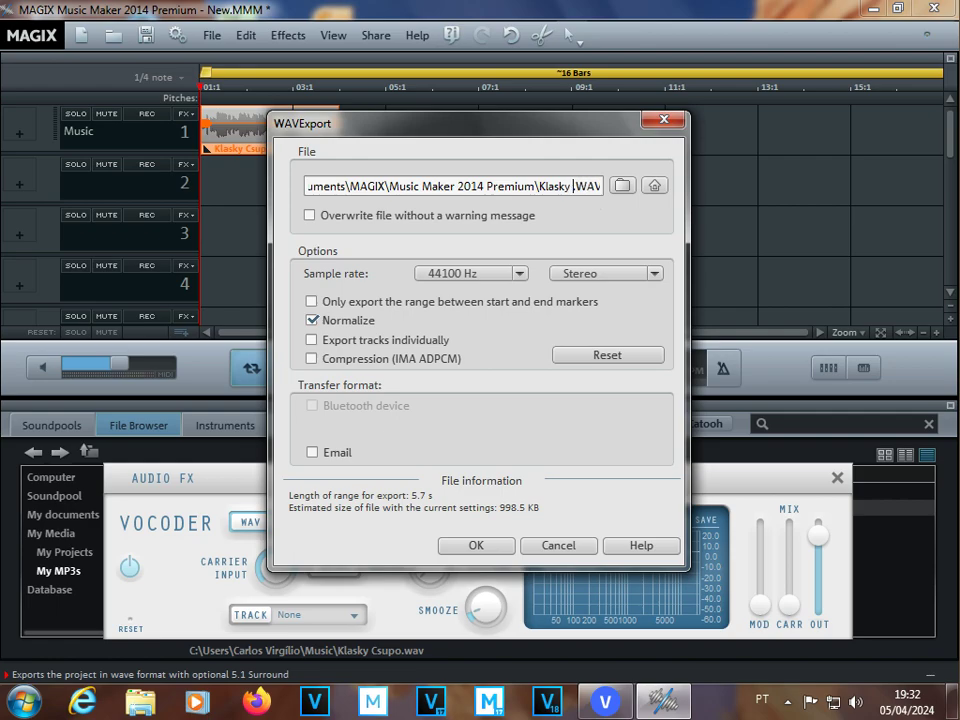
text( Csupo in Gr)
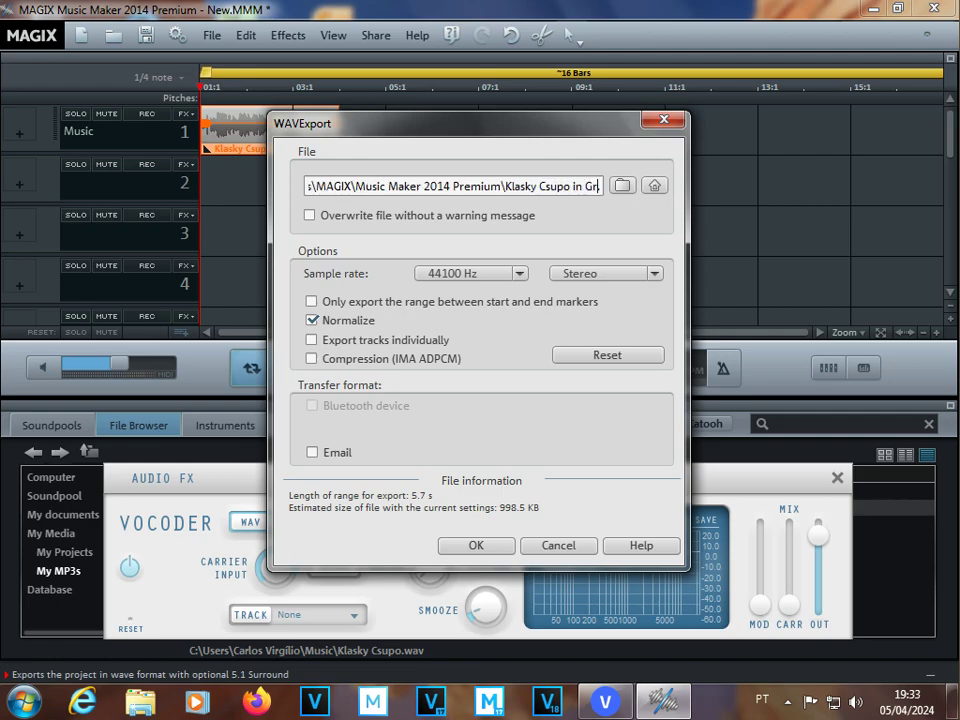
text(ayPower.WAV)
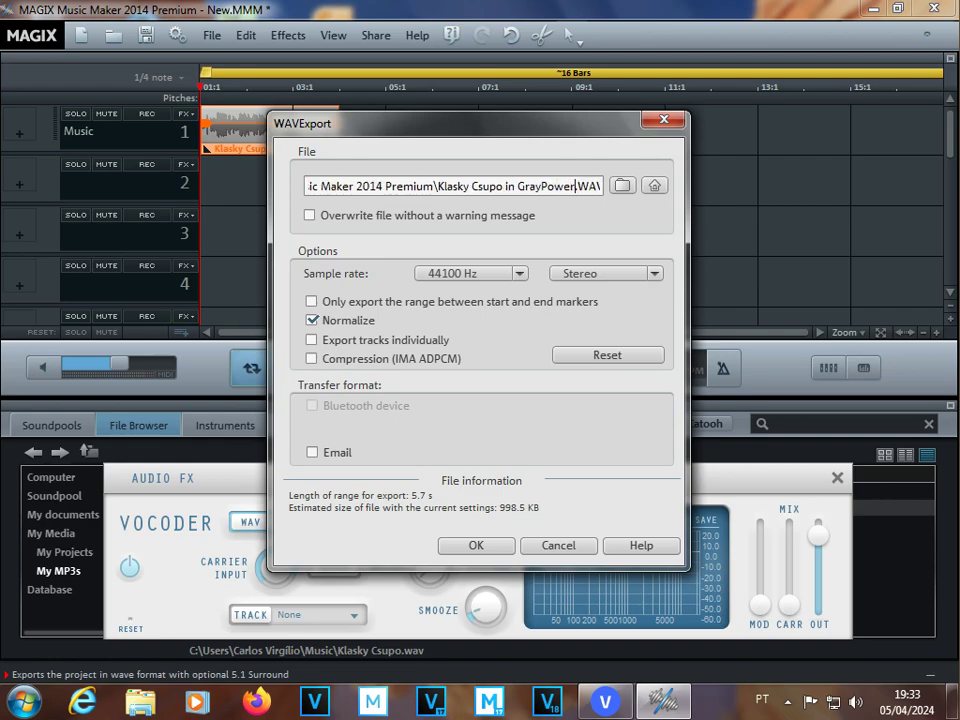
click(459, 547)
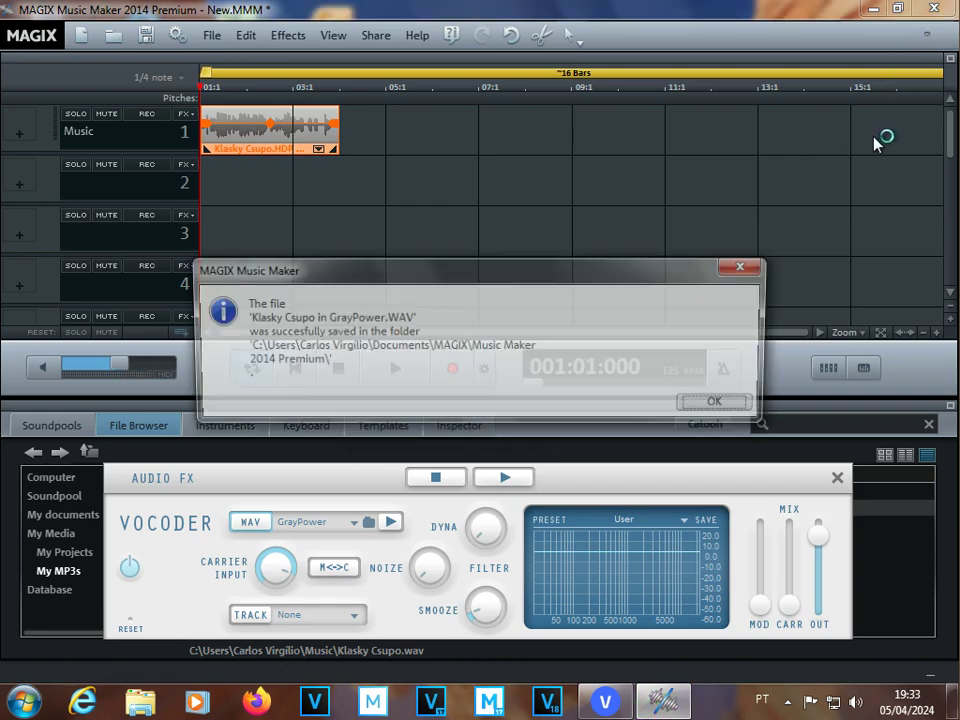
click(722, 404)
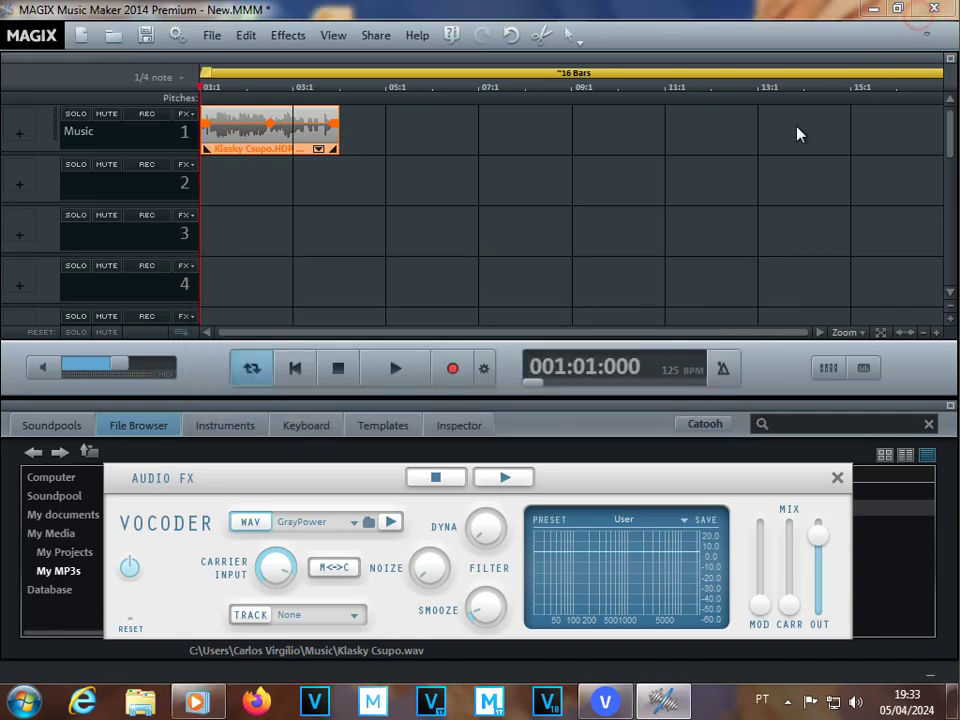
Close MAGIX Music Maker and the media player that is playing the exported file.
key(alt+F4)
click(650, 390)
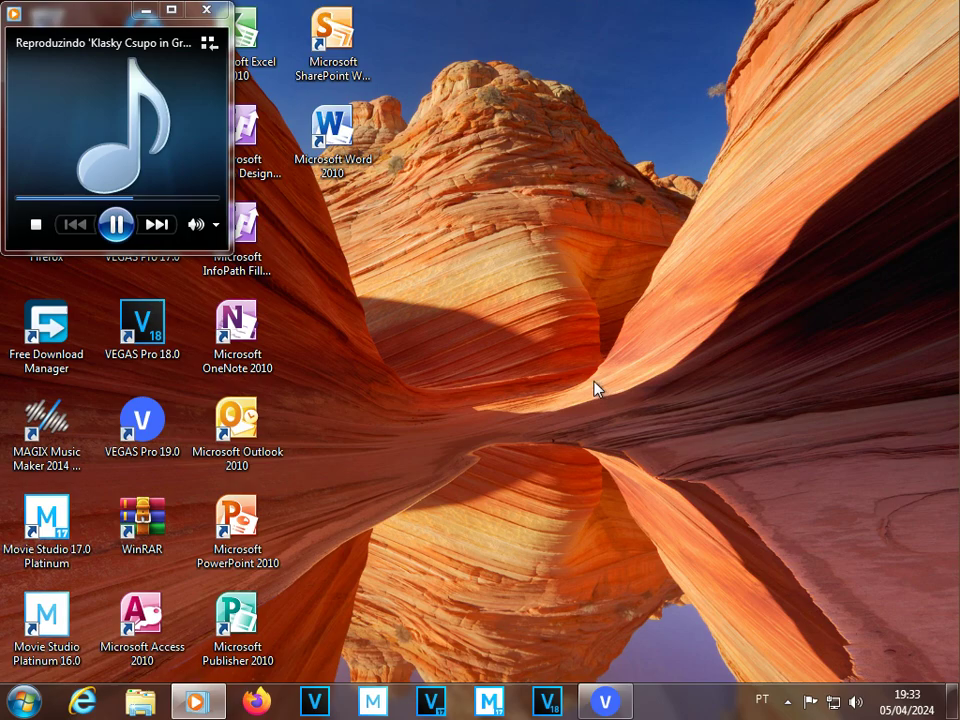
click(205, 12)
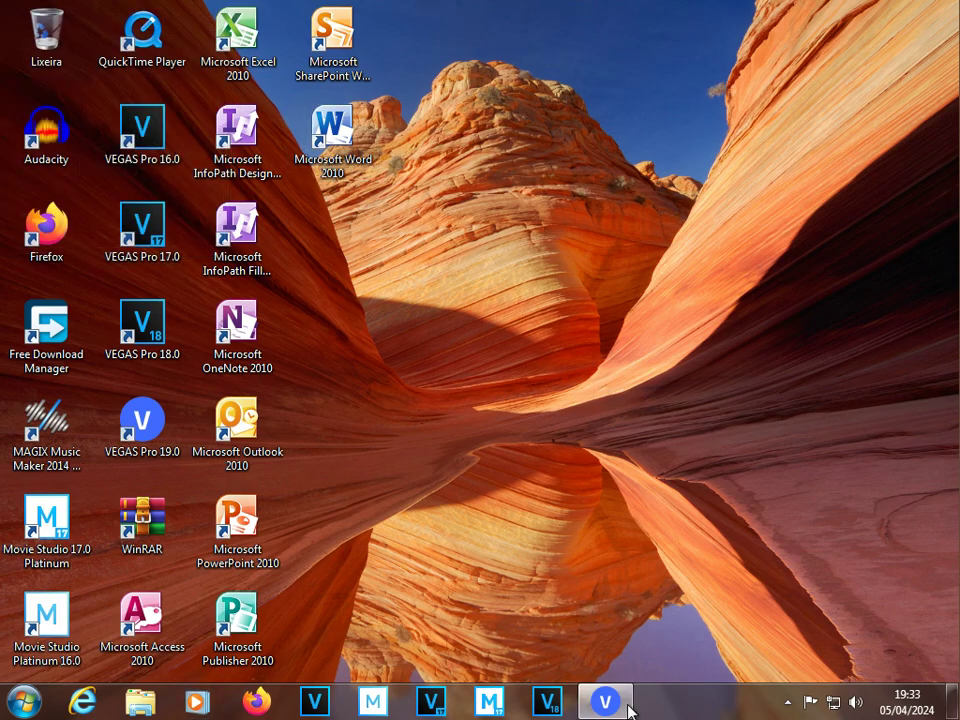
Switch to VEGAS Pro 19.0, separate the original audio event onto a new track 3, and delete that track with the deletion warning turned off.
click(622, 710)
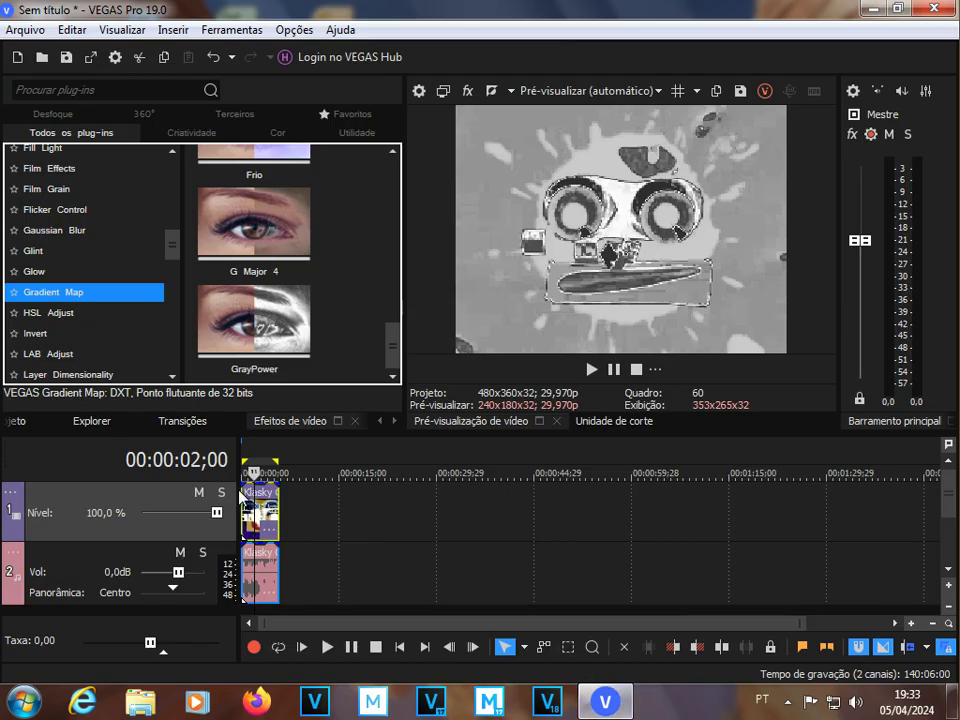
click(379, 421)
drag(270, 575, 125, 585)
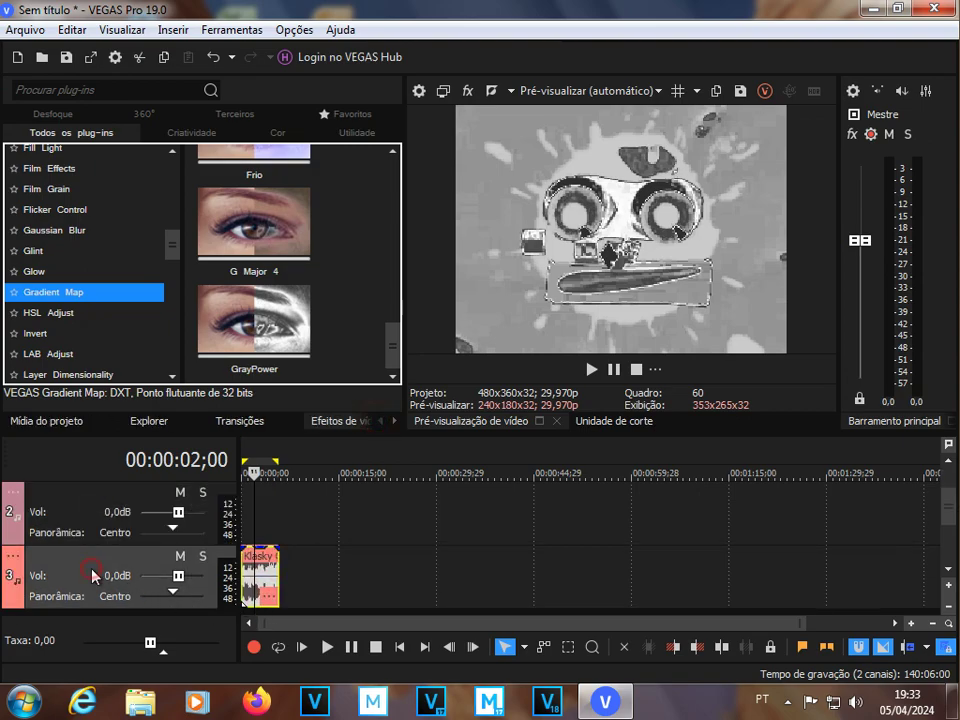
key(Delete)
click(389, 358)
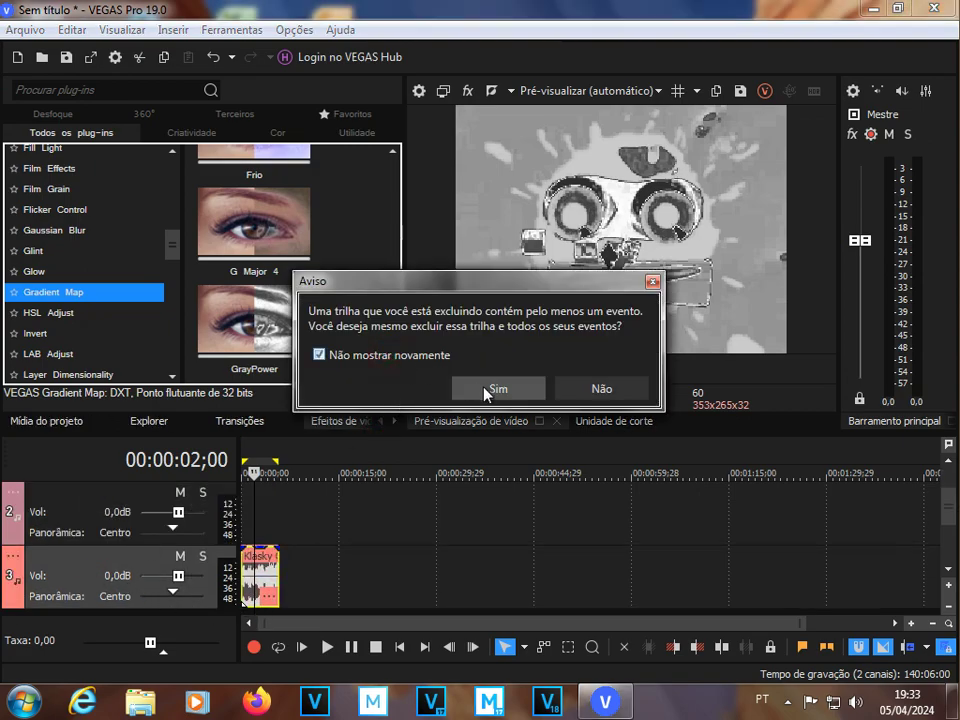
click(498, 388)
Start importing media into the project and browse to the Documentos library.
click(47, 421)
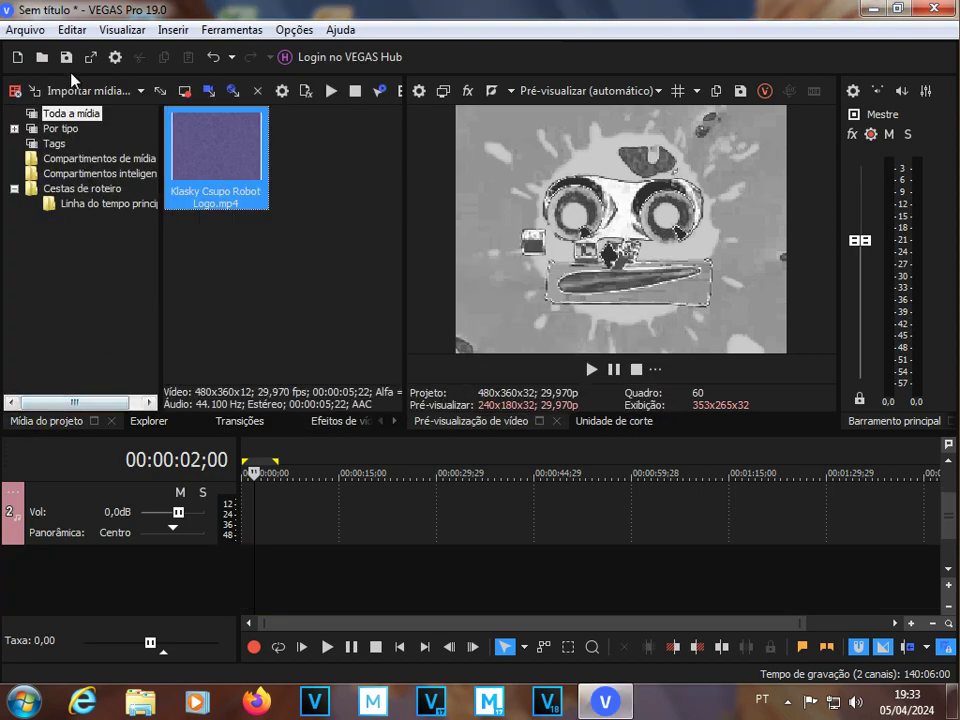
click(89, 90)
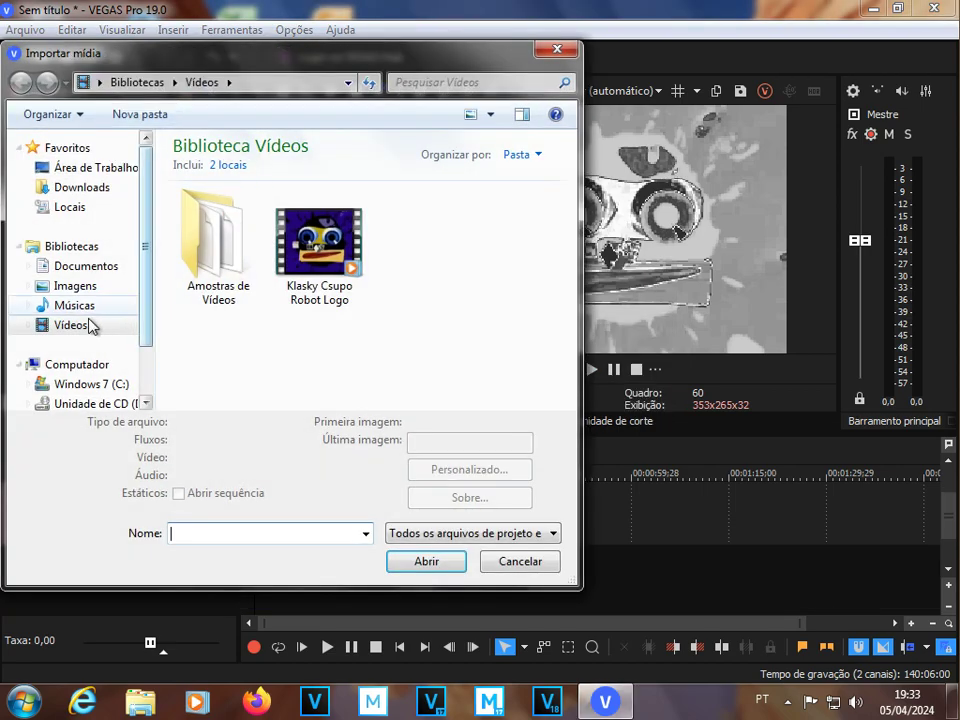
click(90, 306)
click(100, 268)
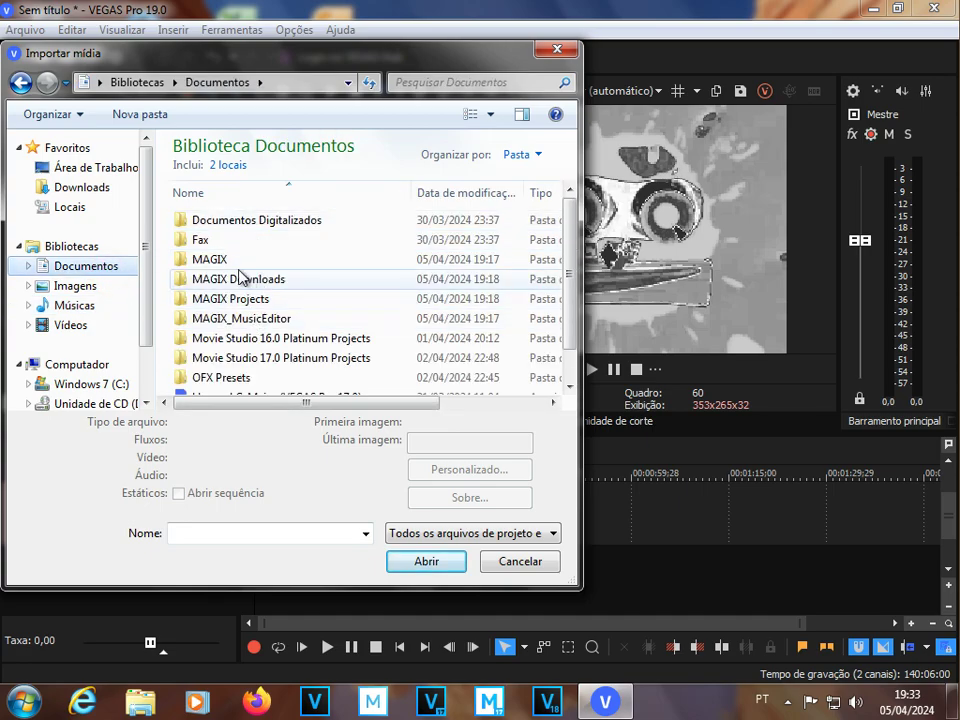
double_click(232, 260)
double_click(253, 243)
double_click(243, 222)
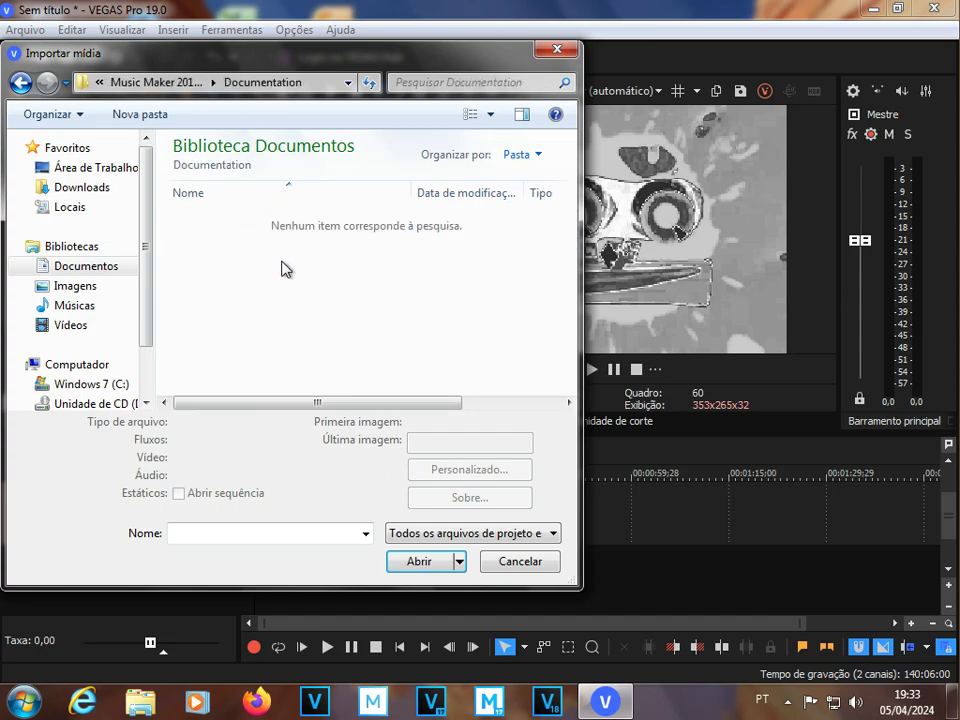
click(186, 84)
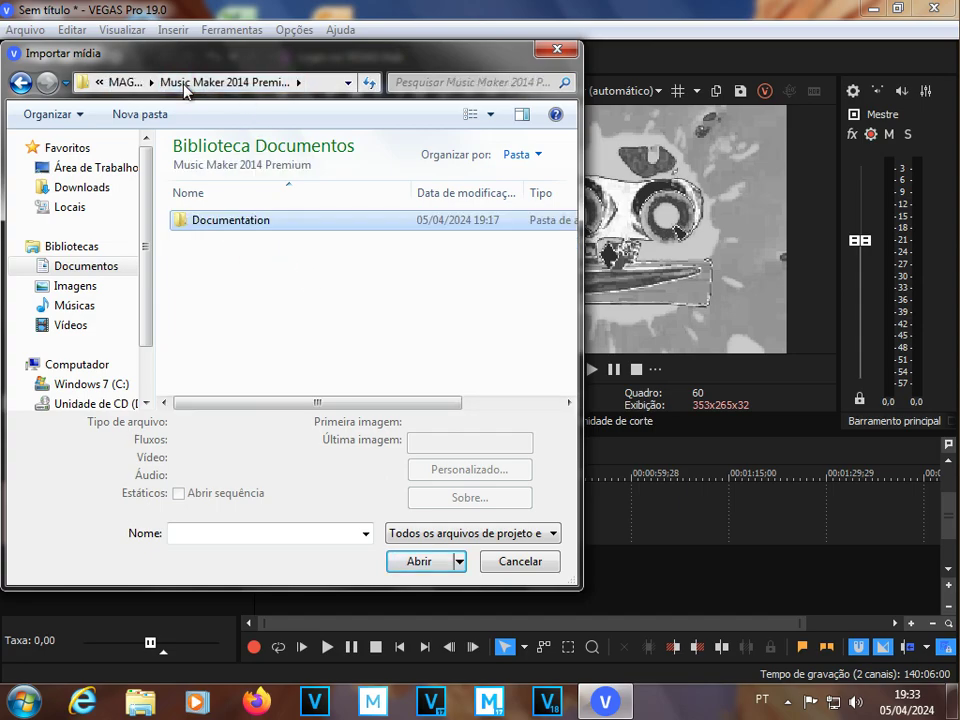
click(118, 84)
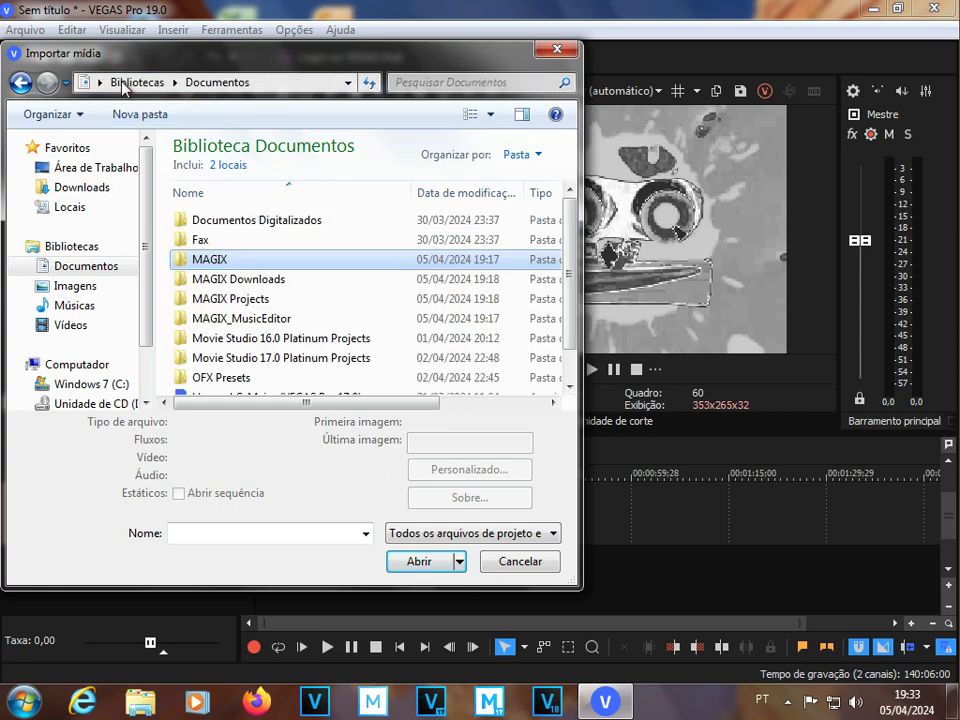
Import Klasky Csupo in GrayPower.WAV from the Music Maker 2014 Premium folder in MAGIX Projects and place it at the start of track 2.
double_click(259, 298)
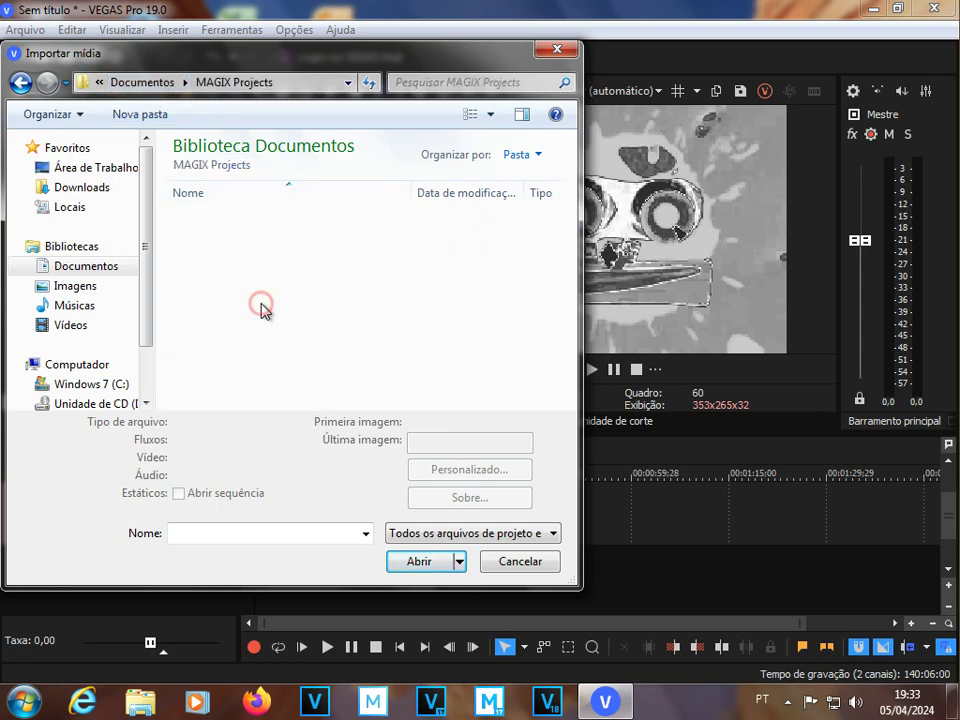
click(263, 220)
double_click(263, 220)
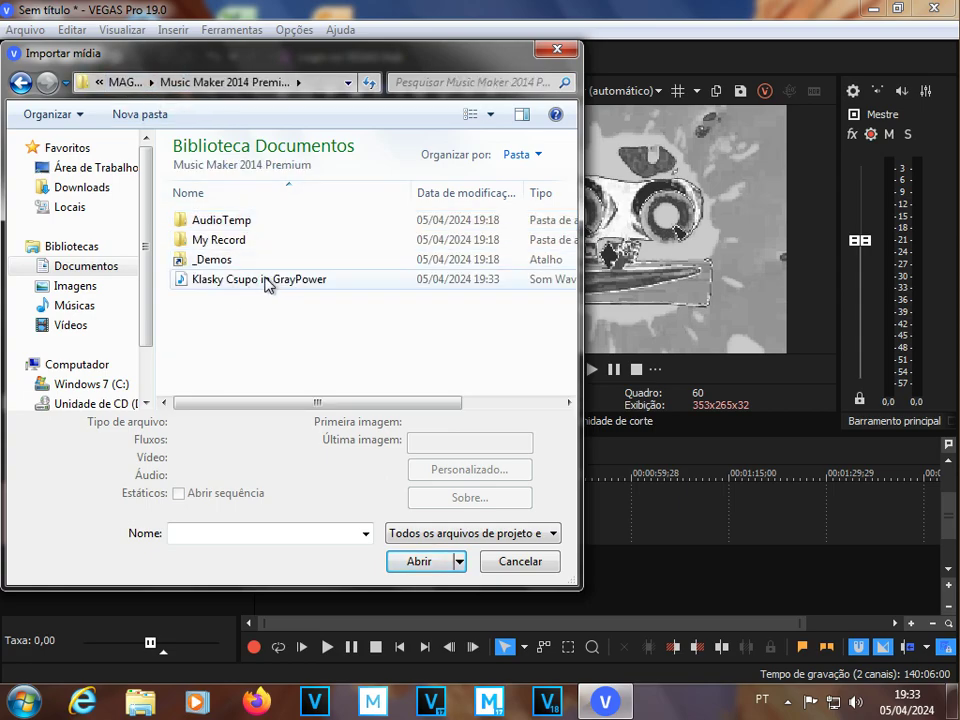
double_click(296, 281)
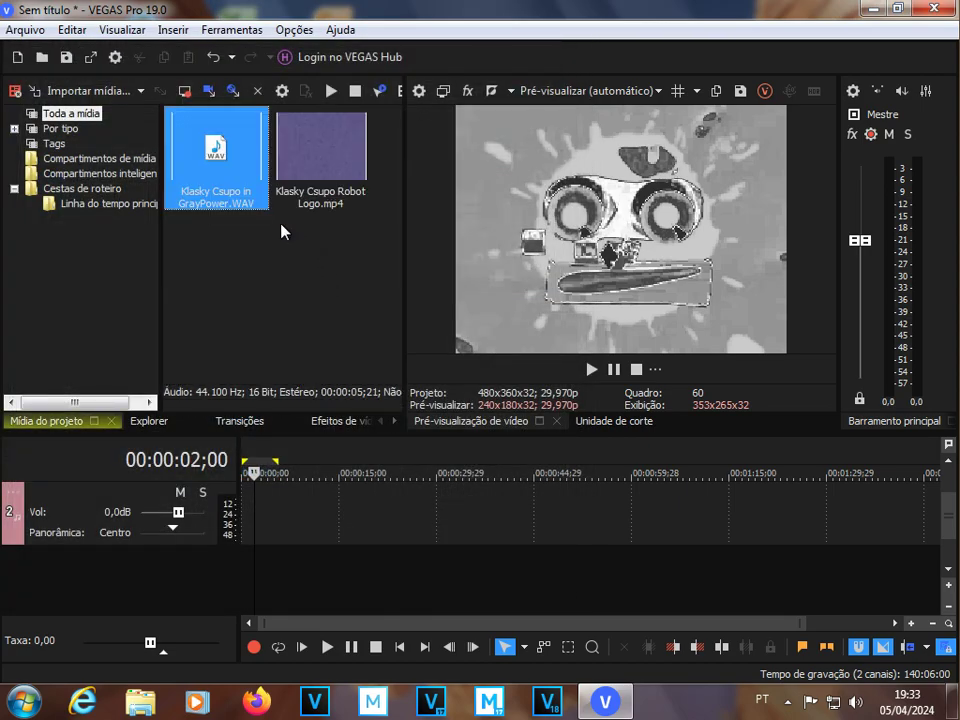
drag(222, 204, 268, 516)
Add the Reverberação plug-in to the audio effects chain of track 2.
right_click(17, 497)
click(72, 378)
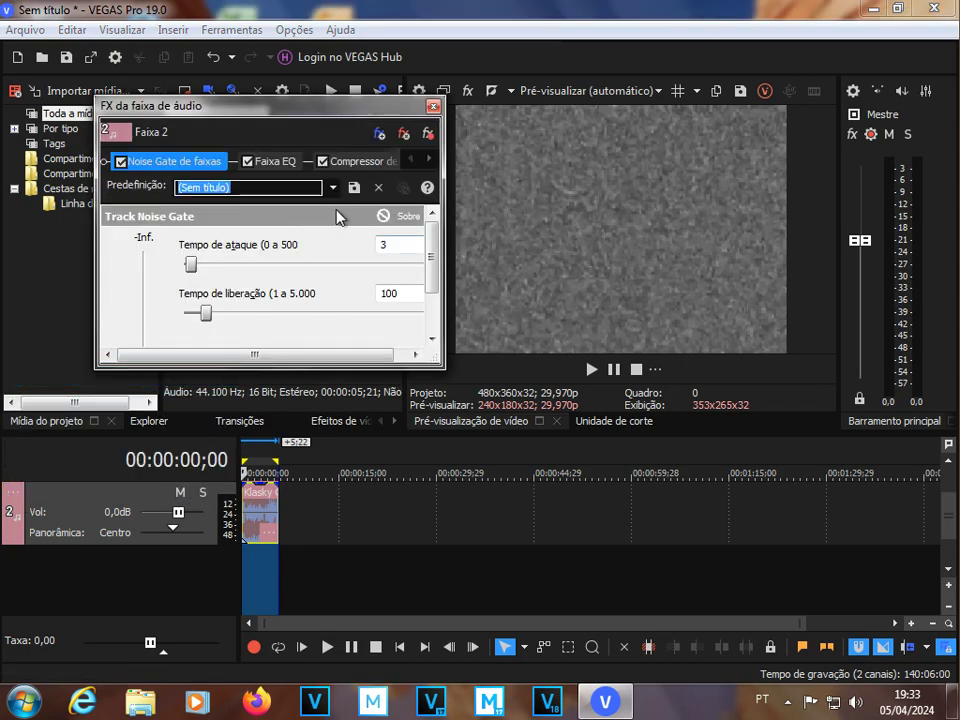
drag(435, 366, 520, 497)
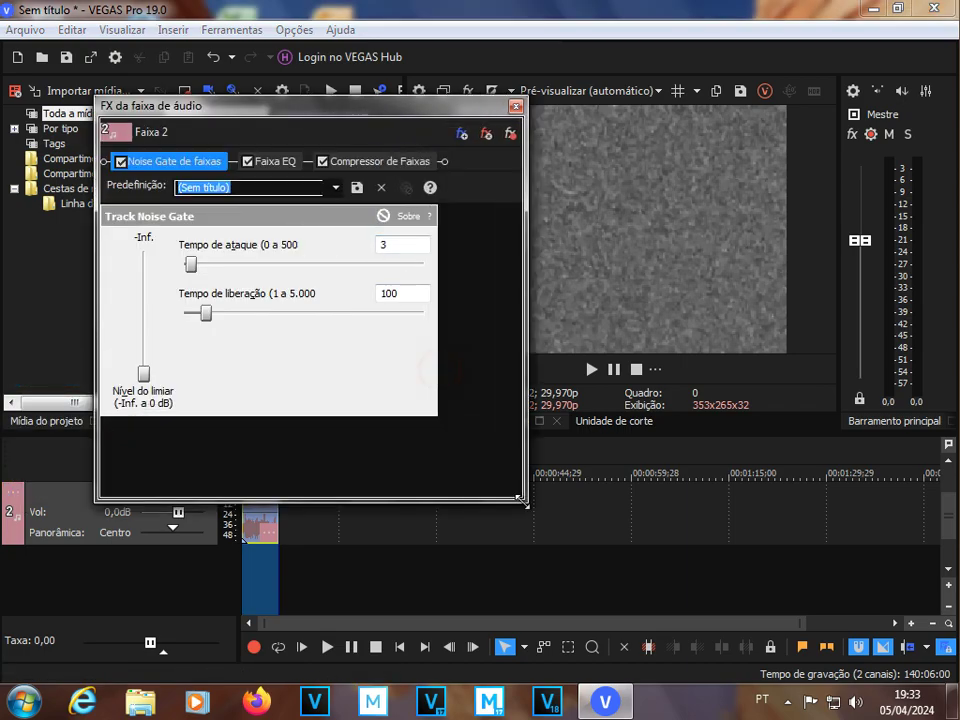
click(462, 136)
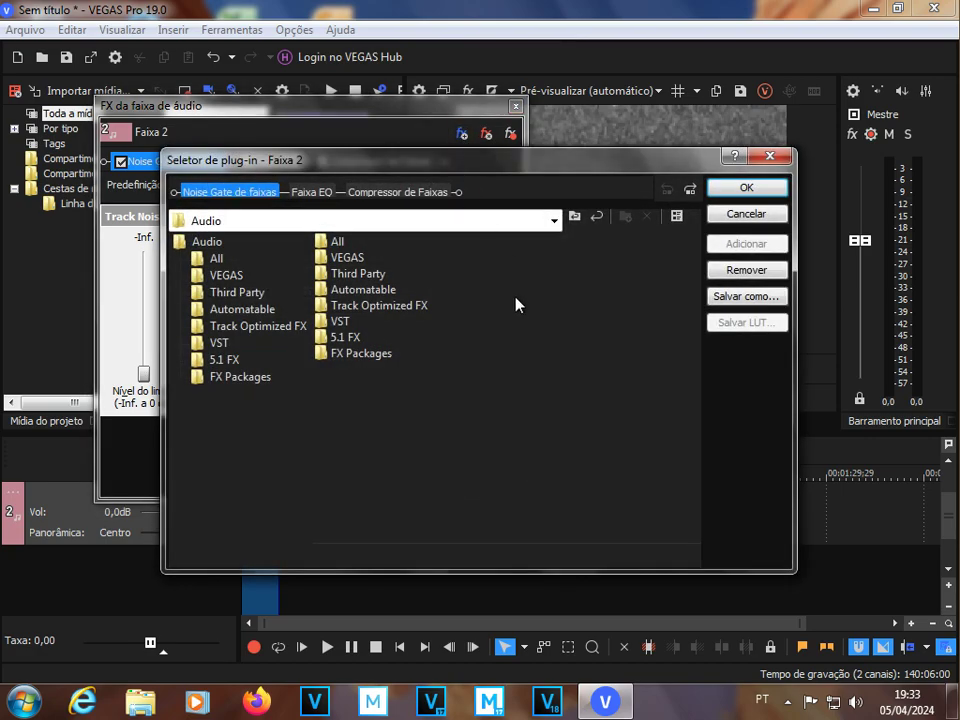
double_click(338, 242)
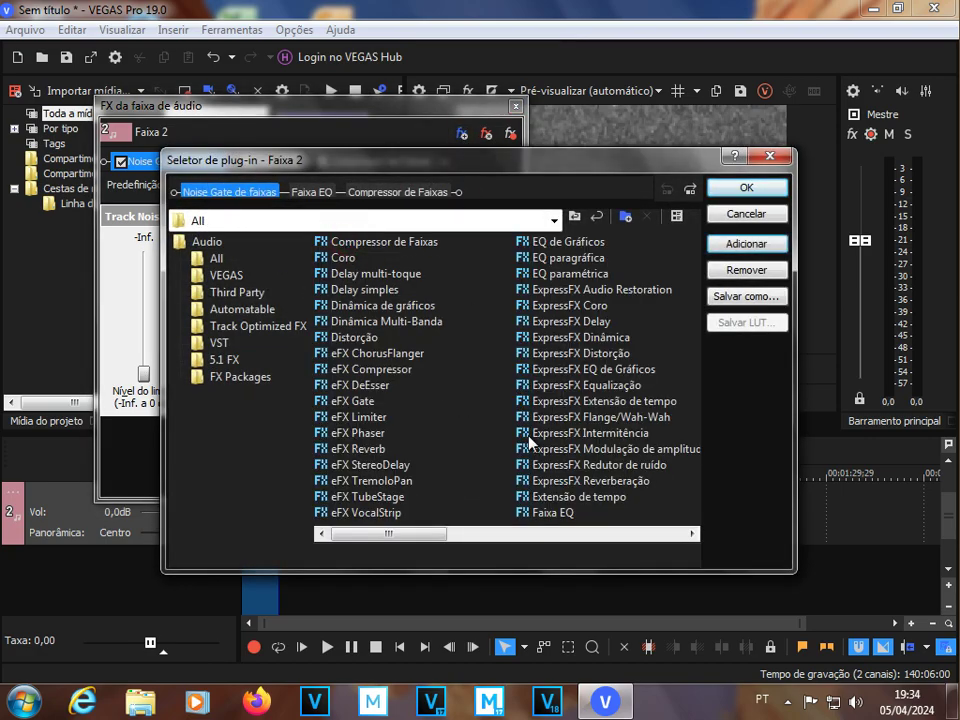
drag(437, 536, 574, 546)
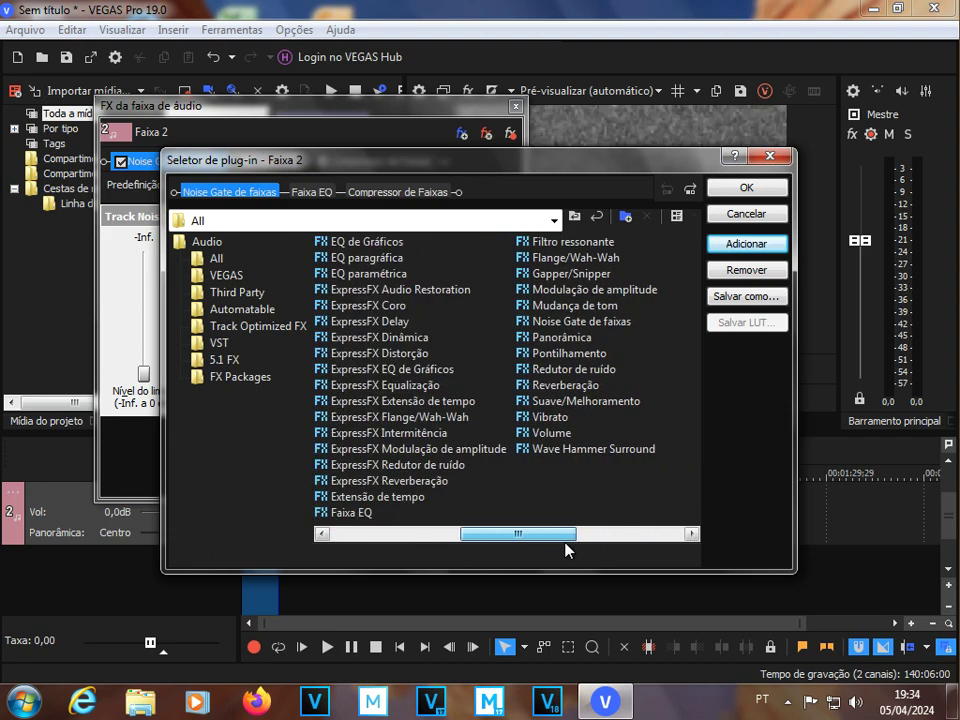
drag(510, 536, 472, 541)
double_click(550, 386)
Append a second Compressor de Faixas after the reverb in track 2's effects chain and accept the chain.
drag(508, 536, 397, 538)
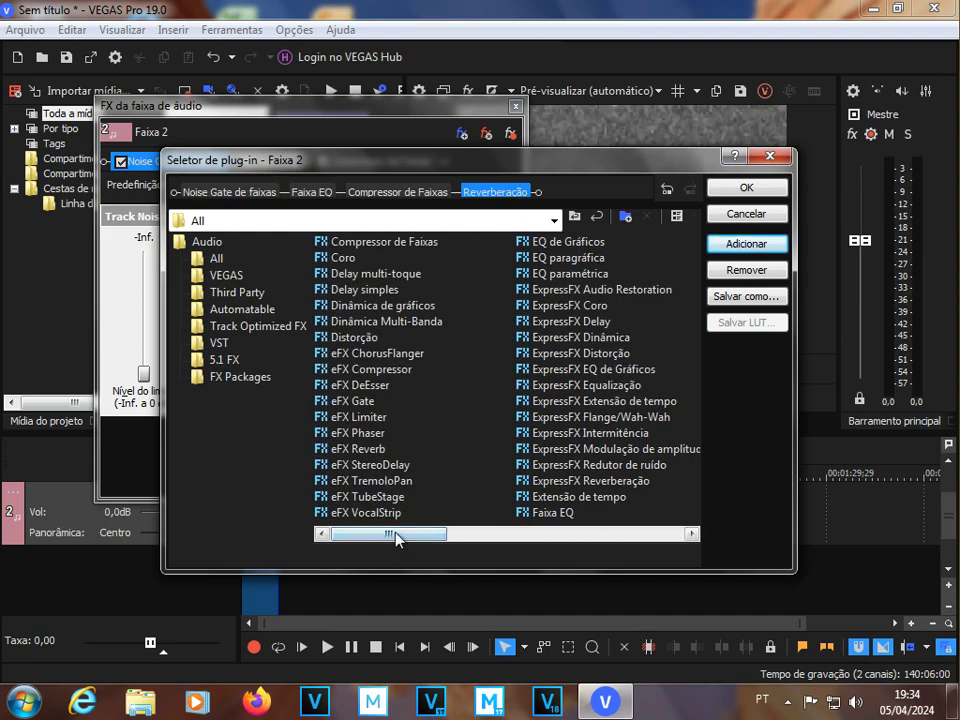
click(381, 244)
double_click(381, 244)
click(215, 260)
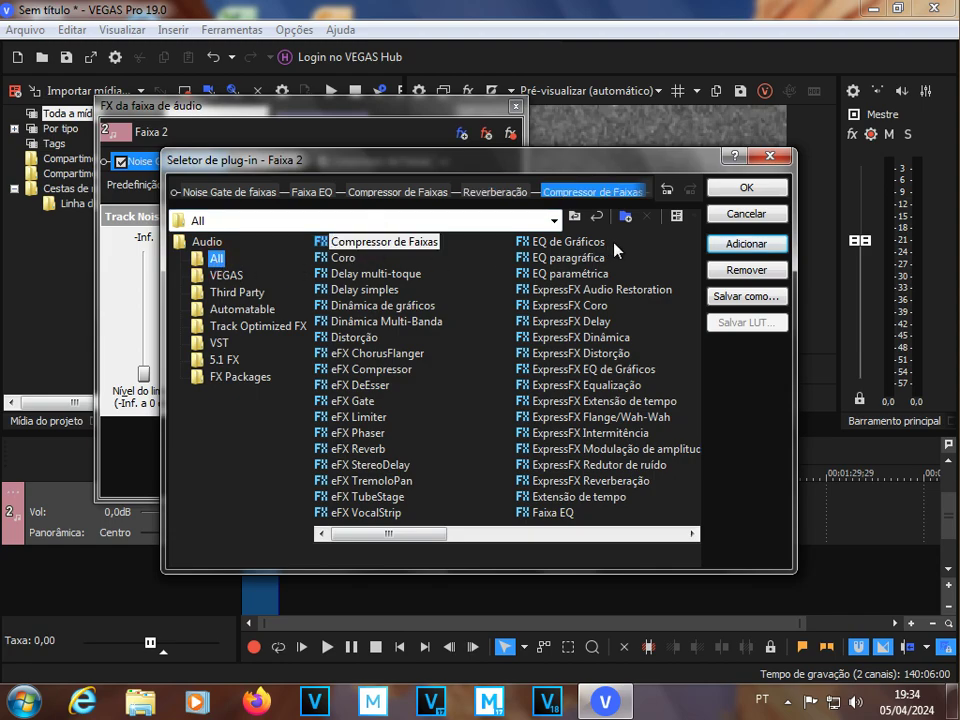
click(745, 188)
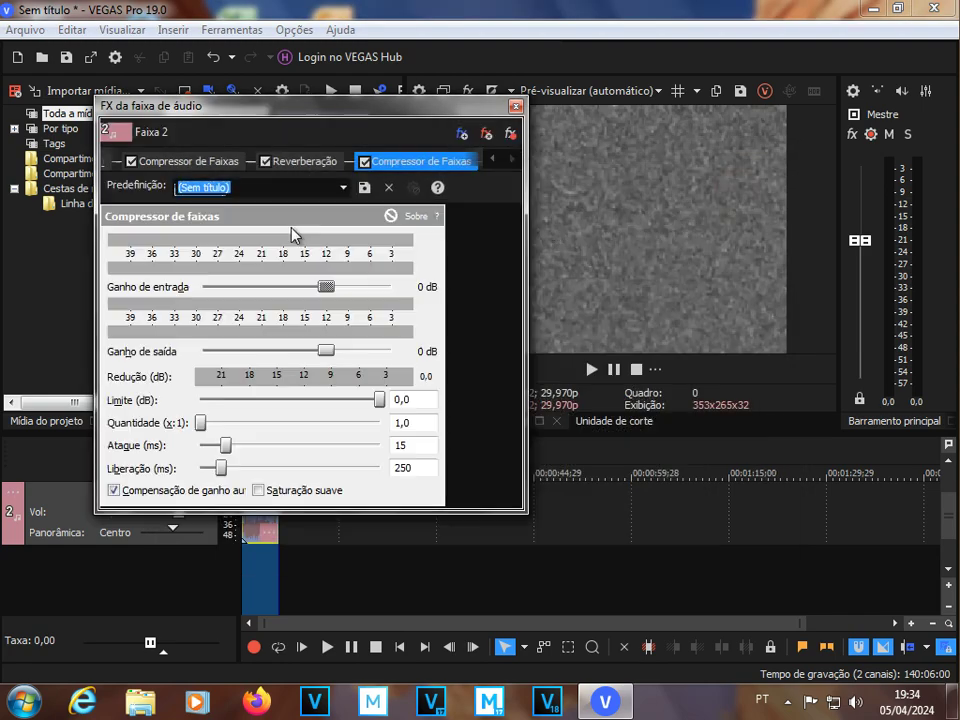
Apply the Limitar níveis a -6 dB preset to the last compressor and the Catedral preset to the reverb, and preview the project.
click(342, 187)
click(281, 290)
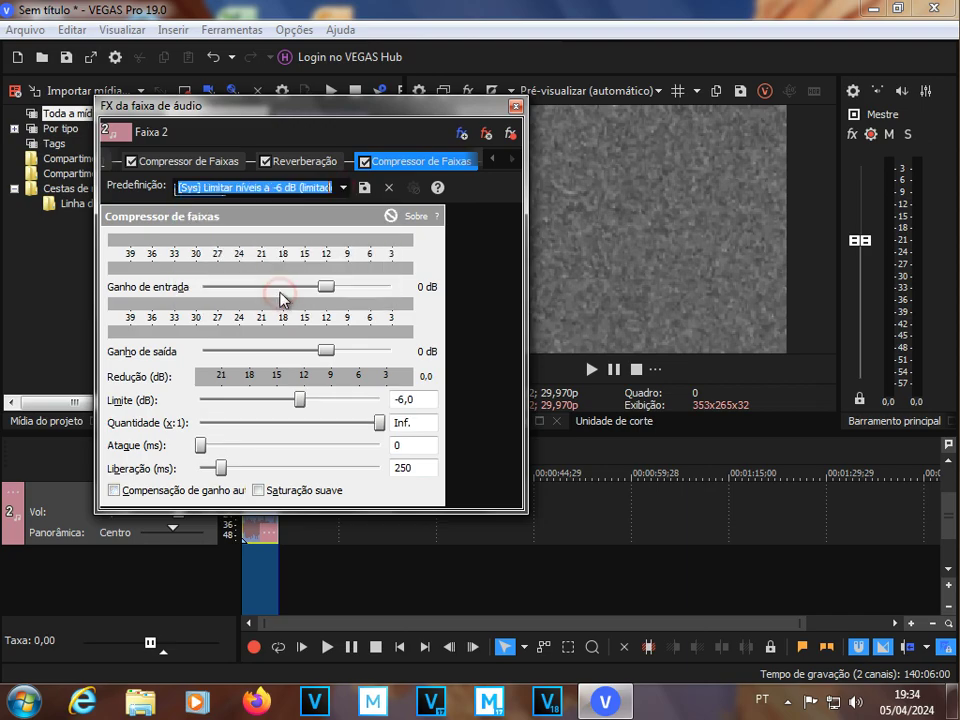
click(312, 161)
click(354, 187)
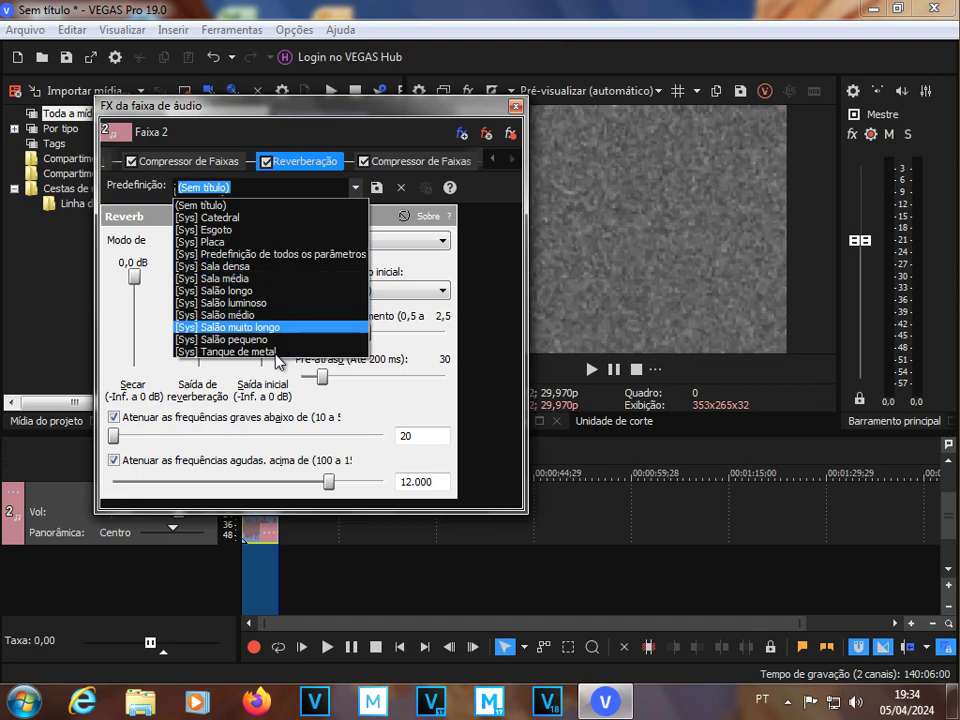
click(240, 217)
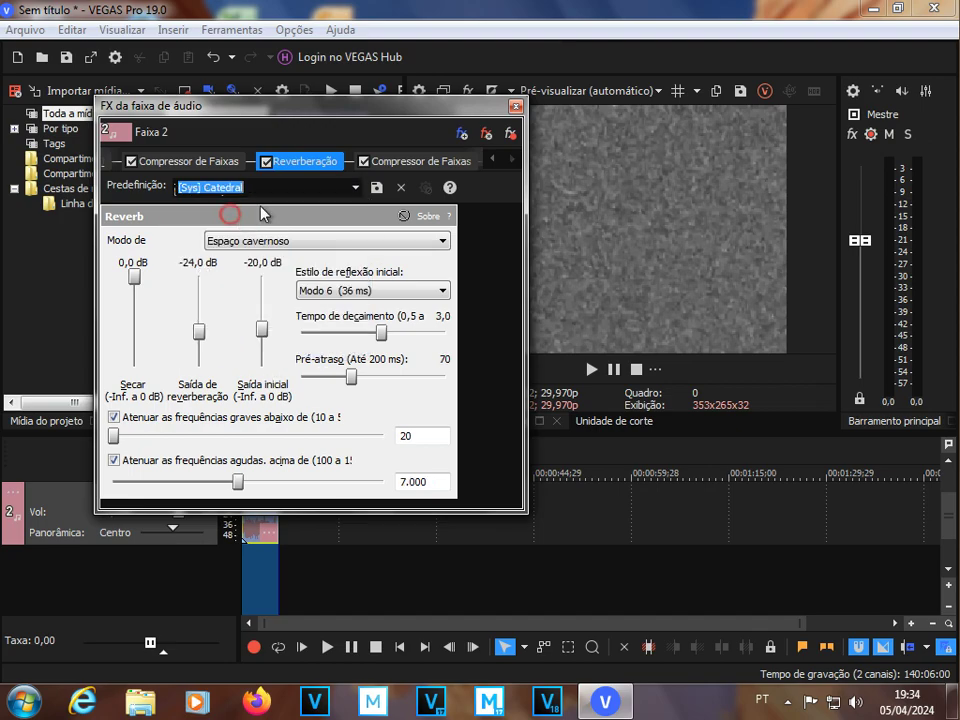
click(518, 108)
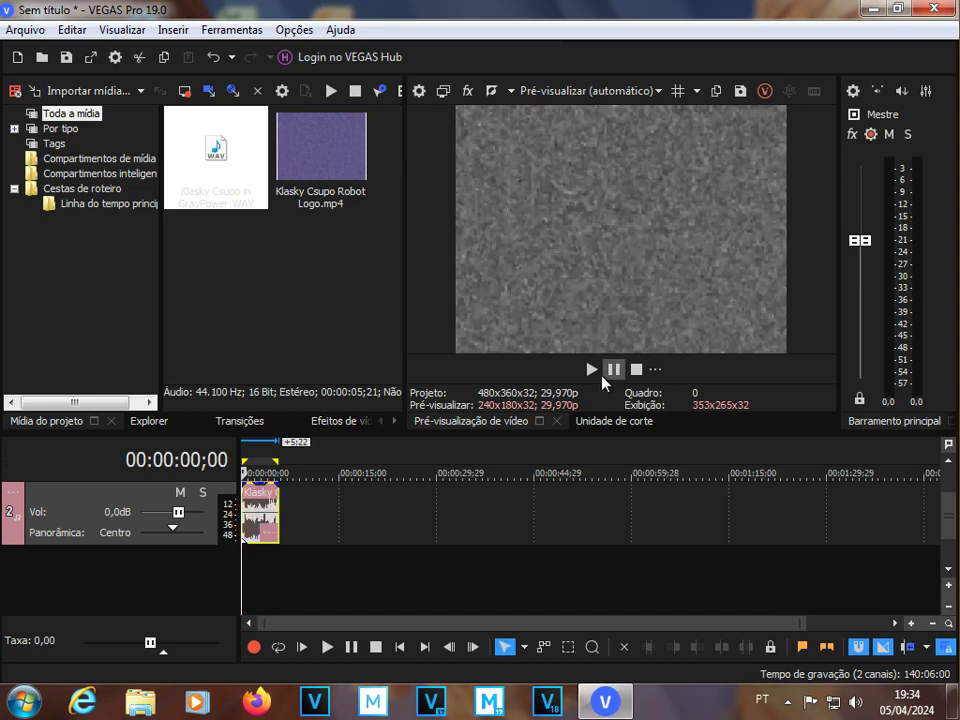
click(592, 369)
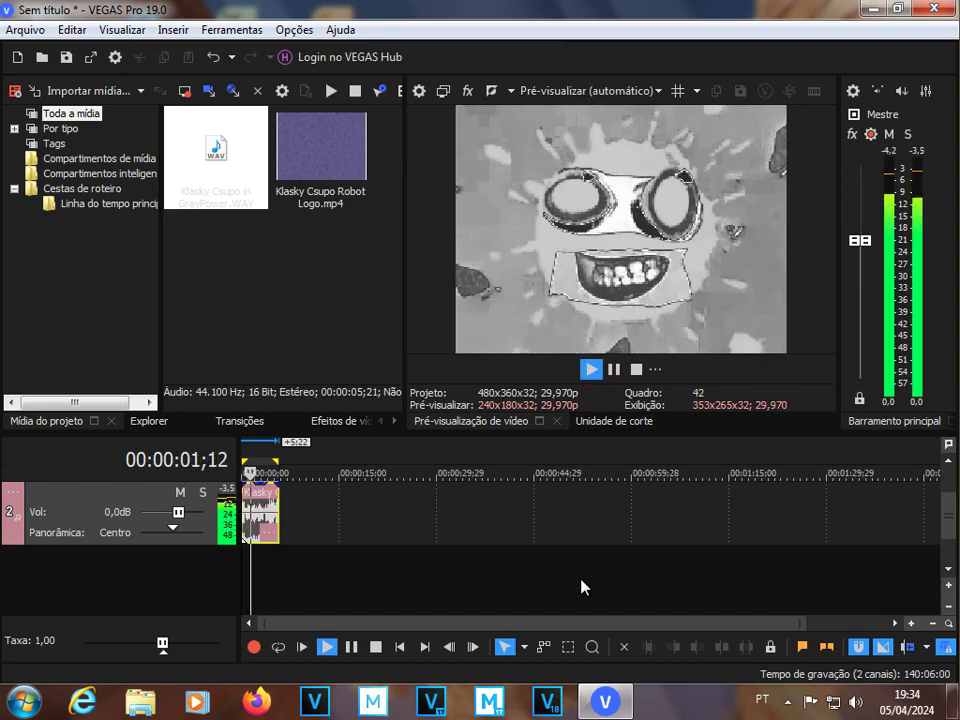